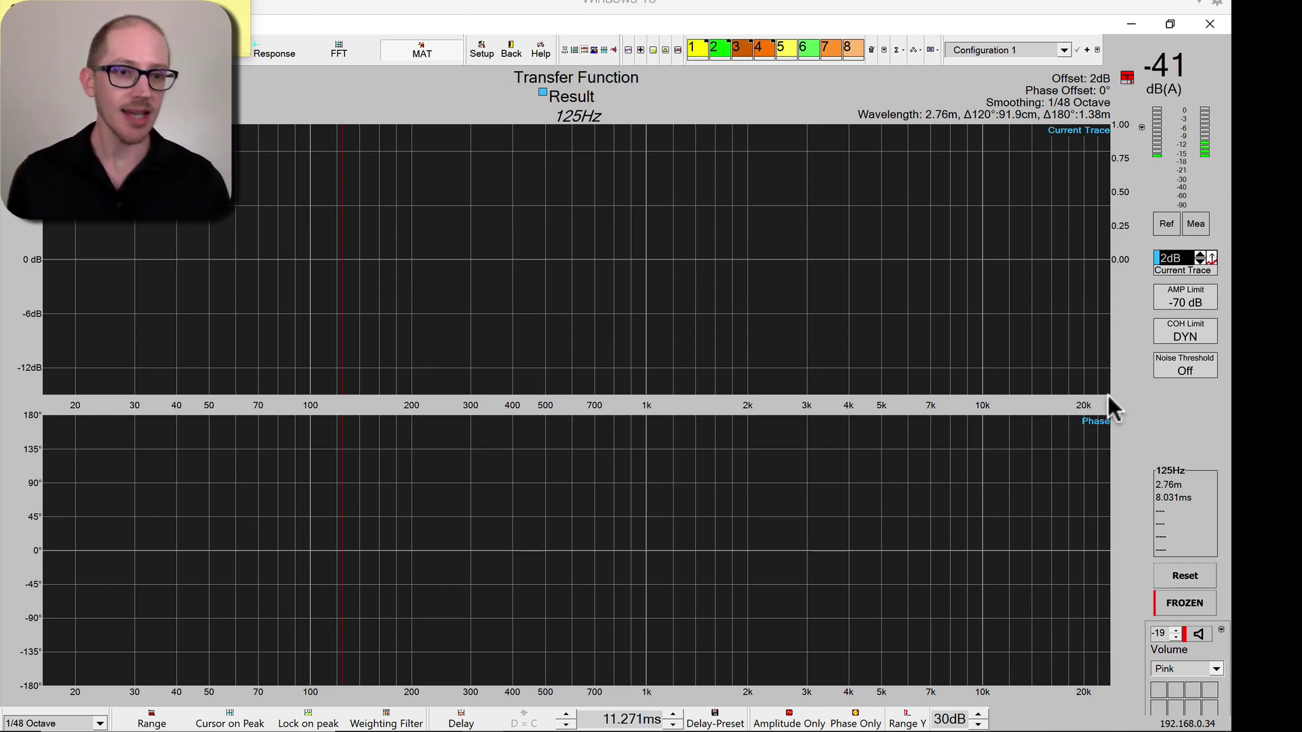
- Switch to X32 Edit, unmute the Main matrix and mute the Sub matrix, and return to SATlive
{"action": "key", "text": "super+Tab"}
{"action": "key", "text": "super+Tab"}
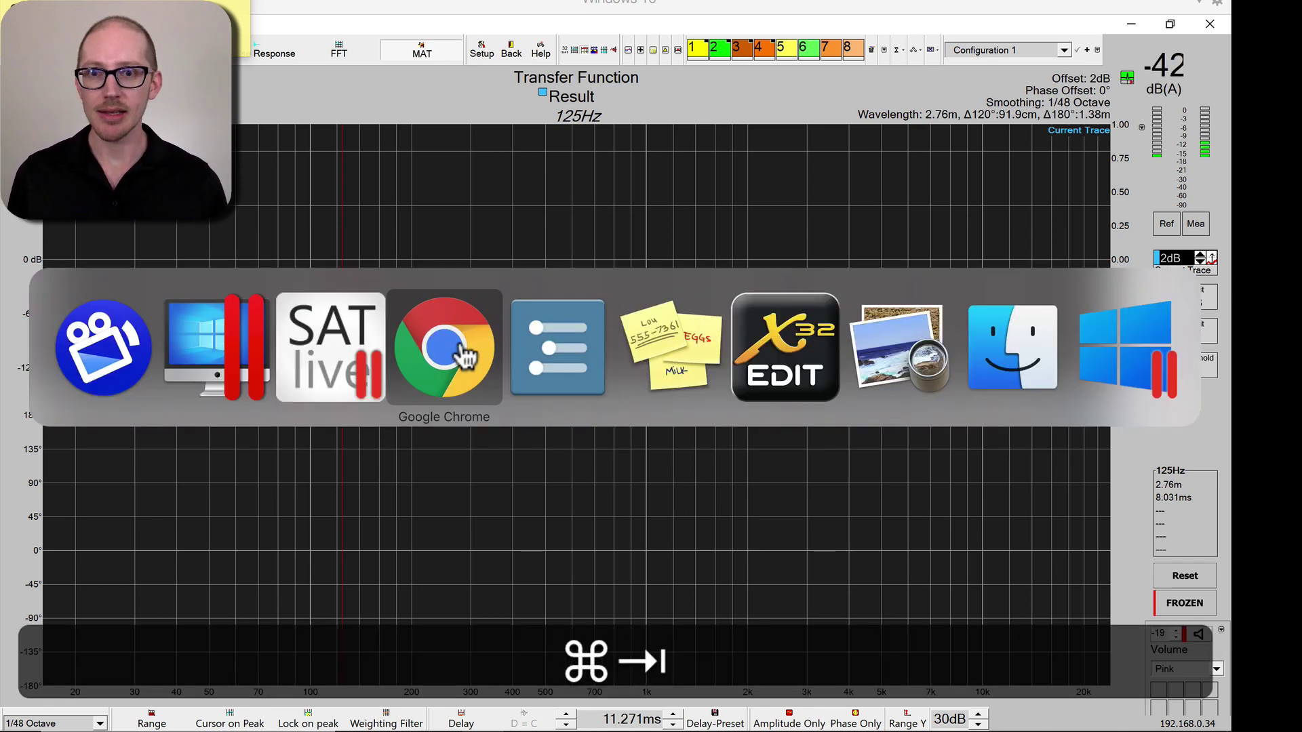
{"action": "left_click", "coordinate": [788, 349]}
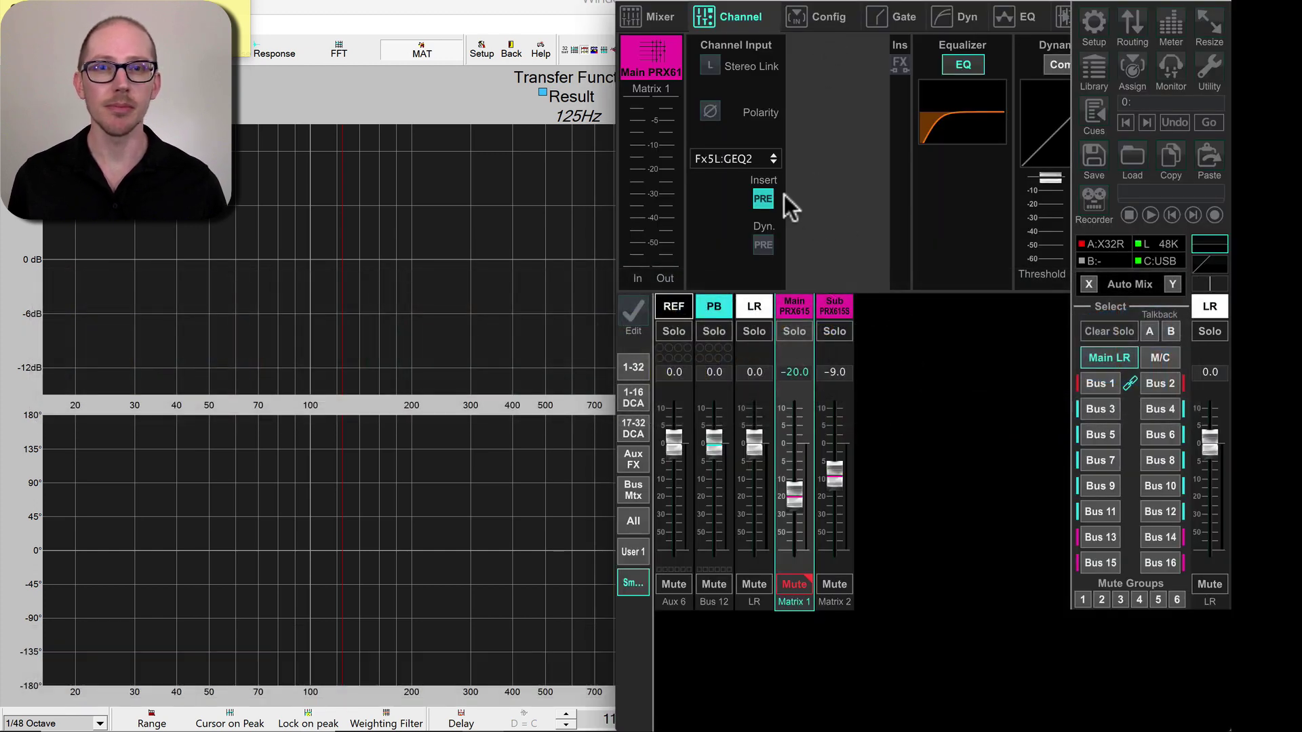
{"action": "left_click", "coordinate": [828, 311]}
{"action": "left_click", "coordinate": [796, 312]}
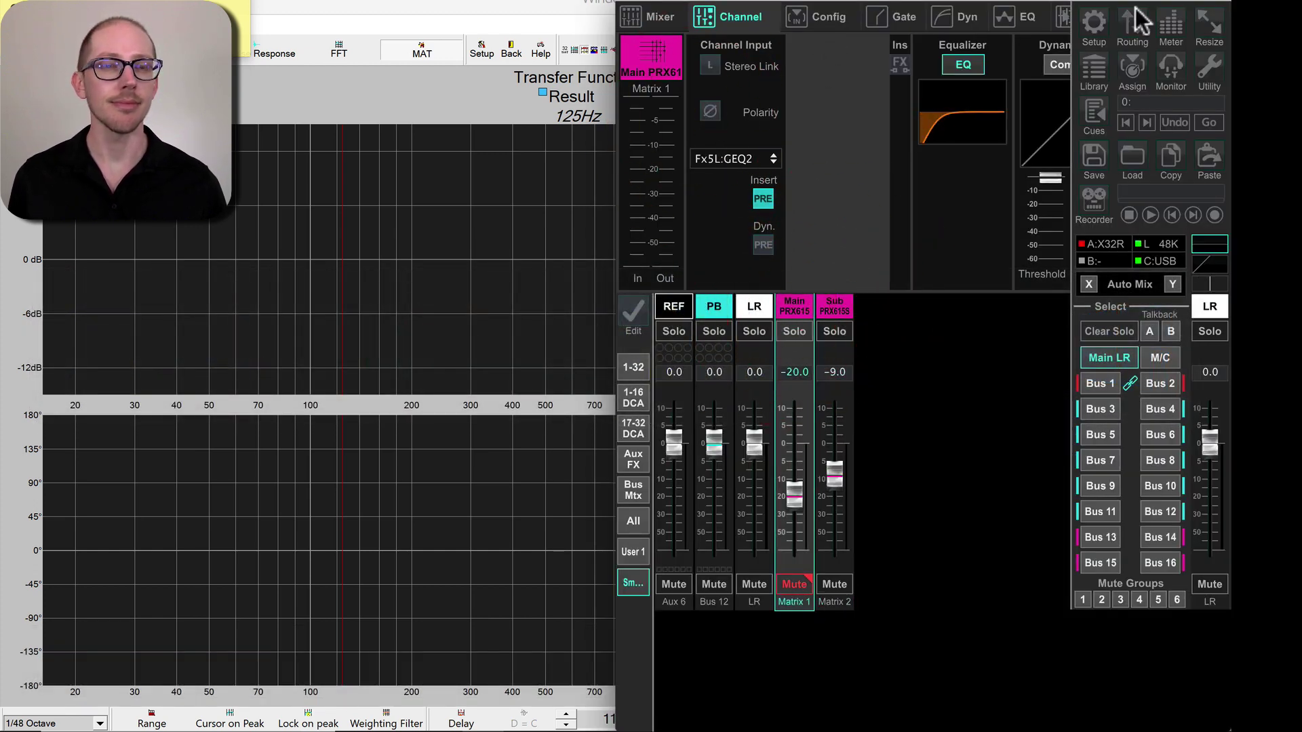
{"action": "left_click", "coordinate": [1138, 22]}
{"action": "left_click", "coordinate": [707, 15]}
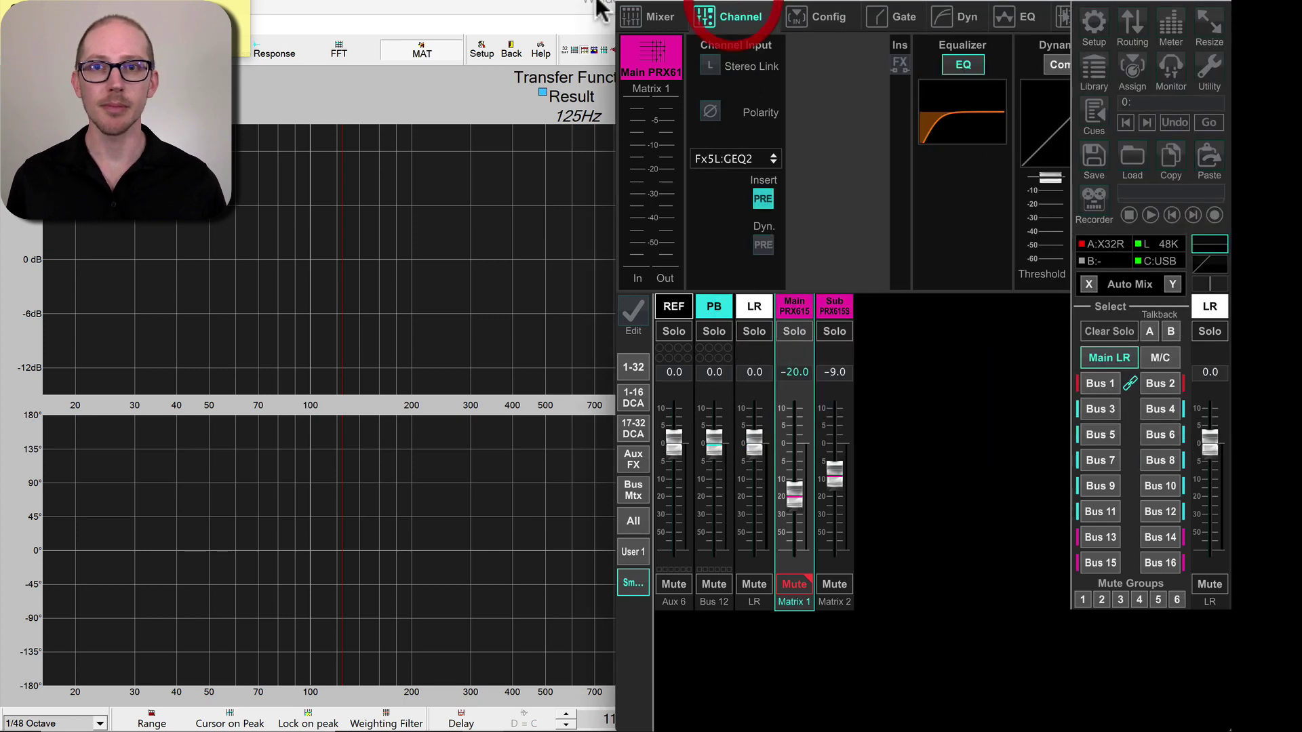
{"action": "left_click", "coordinate": [796, 585]}
{"action": "left_click", "coordinate": [494, 14]}
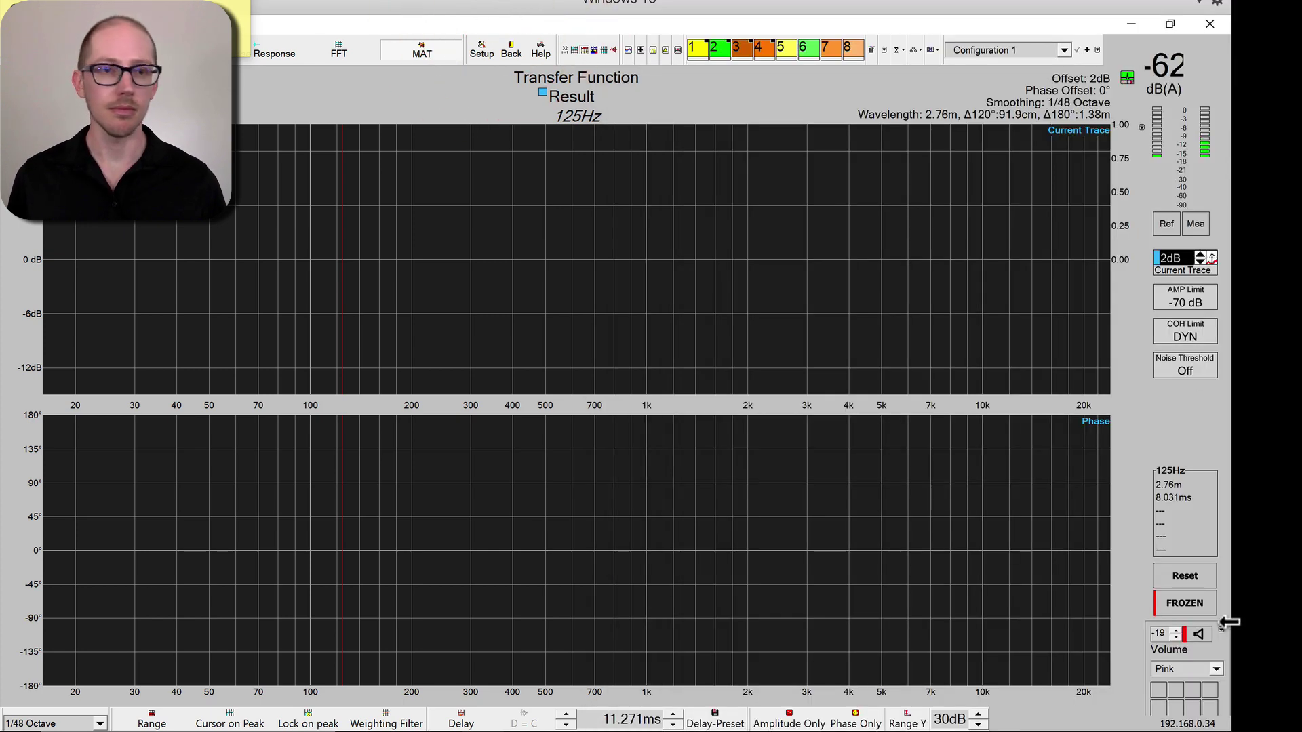
- Start the transfer function measurement with pink noise on and apply the detected delay
{"action": "left_click", "coordinate": [1186, 602]}
{"action": "left_click", "coordinate": [1198, 634]}
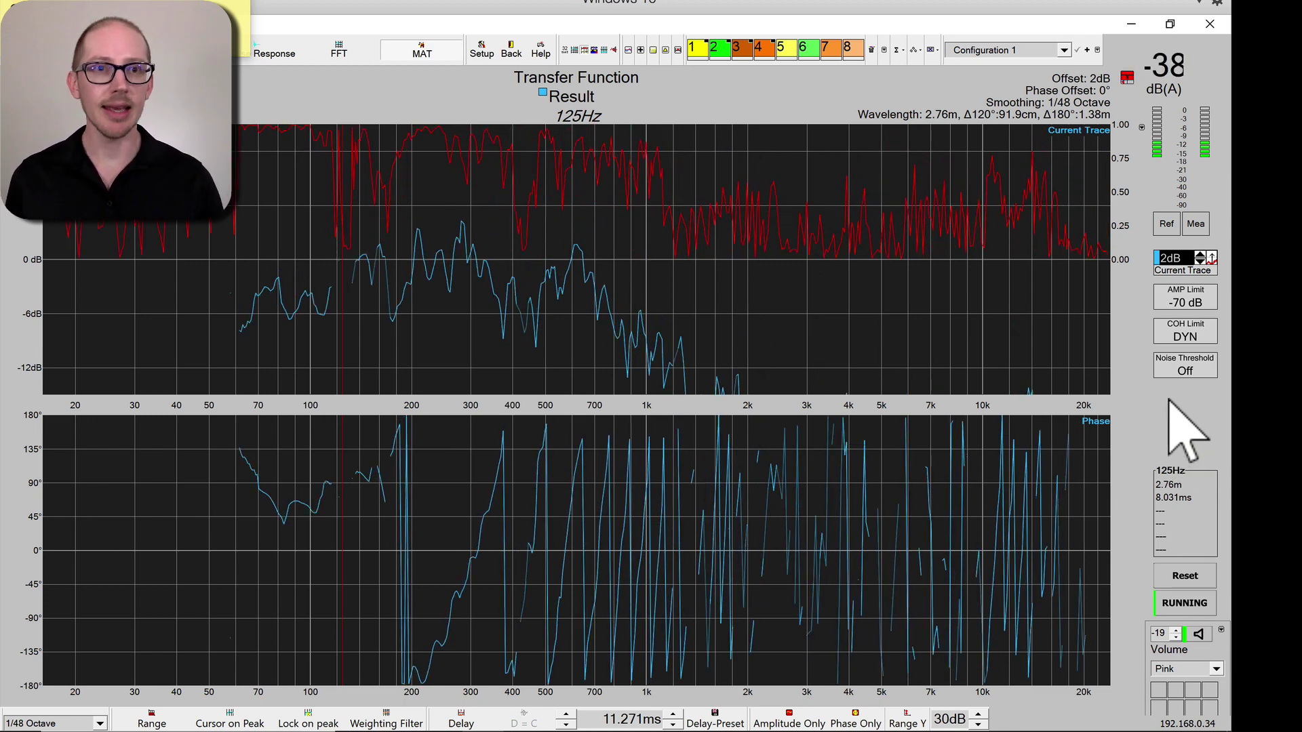
{"action": "key", "text": "ctrl+d"}
- Store the current trace of the main speaker in slot 2 as "M pre"
{"action": "key", "text": "shift+d"}
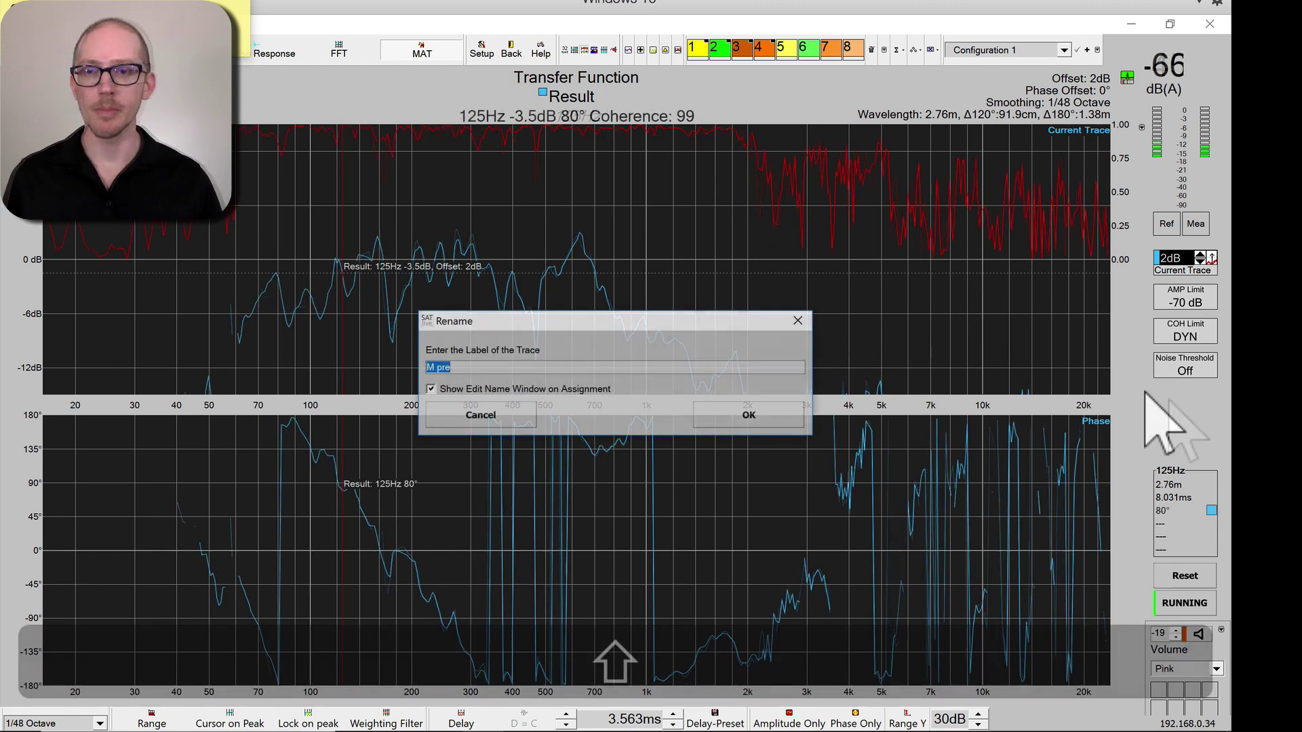
{"action": "type", "text": "M pre"}
{"action": "key", "text": "Return"}
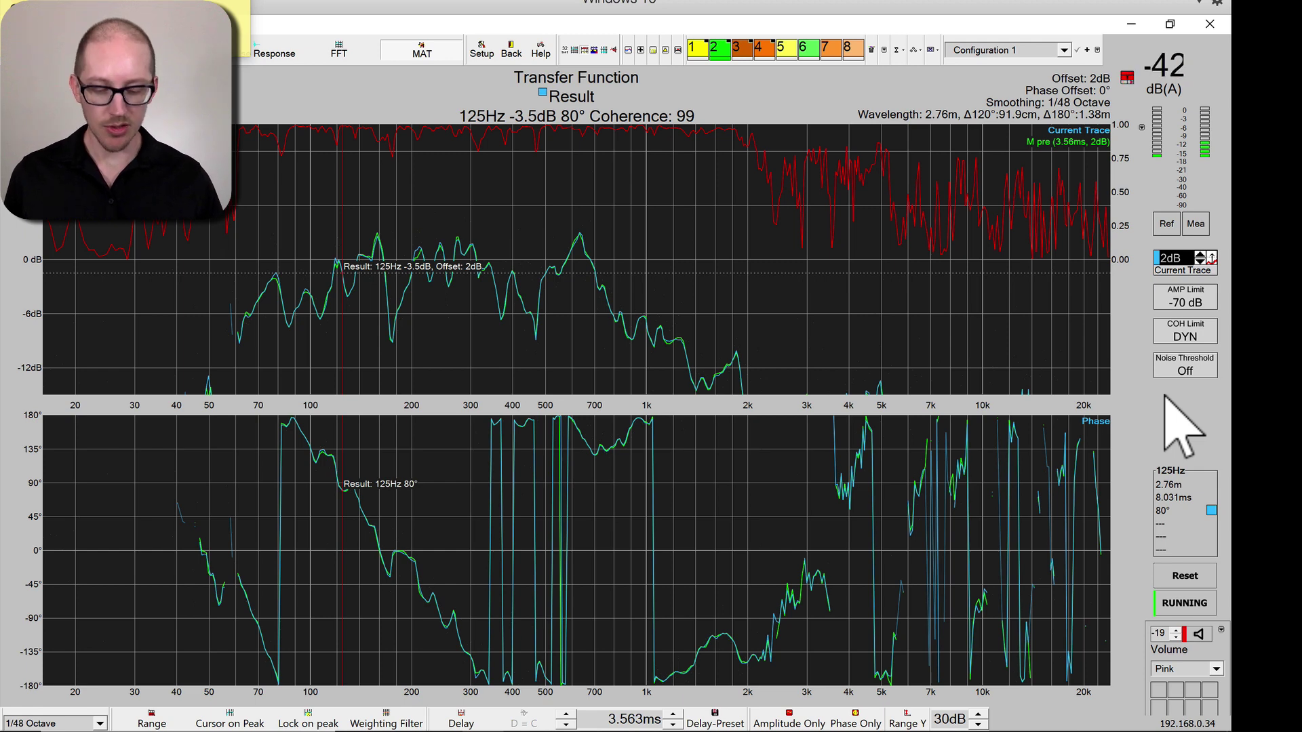
- Show only the low-frequency range, then mute Main and unmute Sub in X32 Edit and measure the subwoofer in SATlive
{"action": "key", "text": "ctrl+l"}
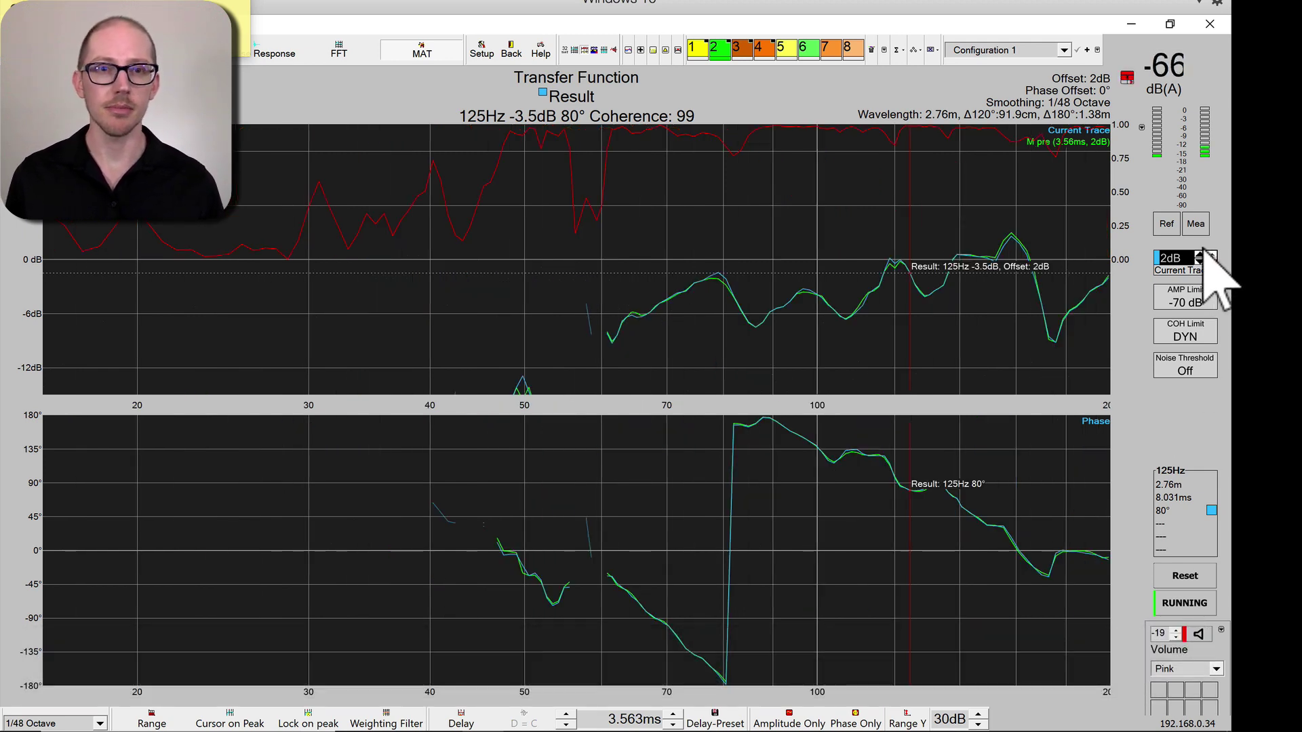
{"action": "key", "text": "super+Tab"}
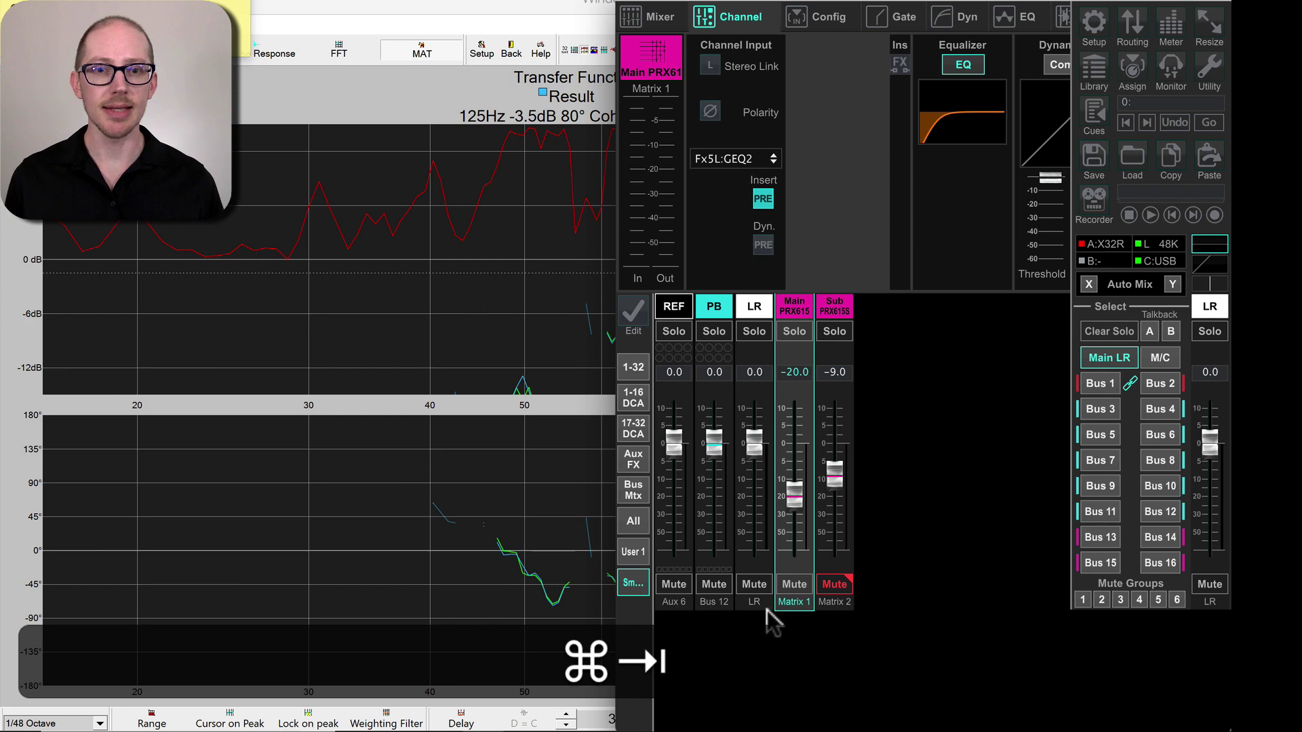
{"action": "left_click", "coordinate": [828, 587]}
{"action": "key", "text": "super+Tab"}
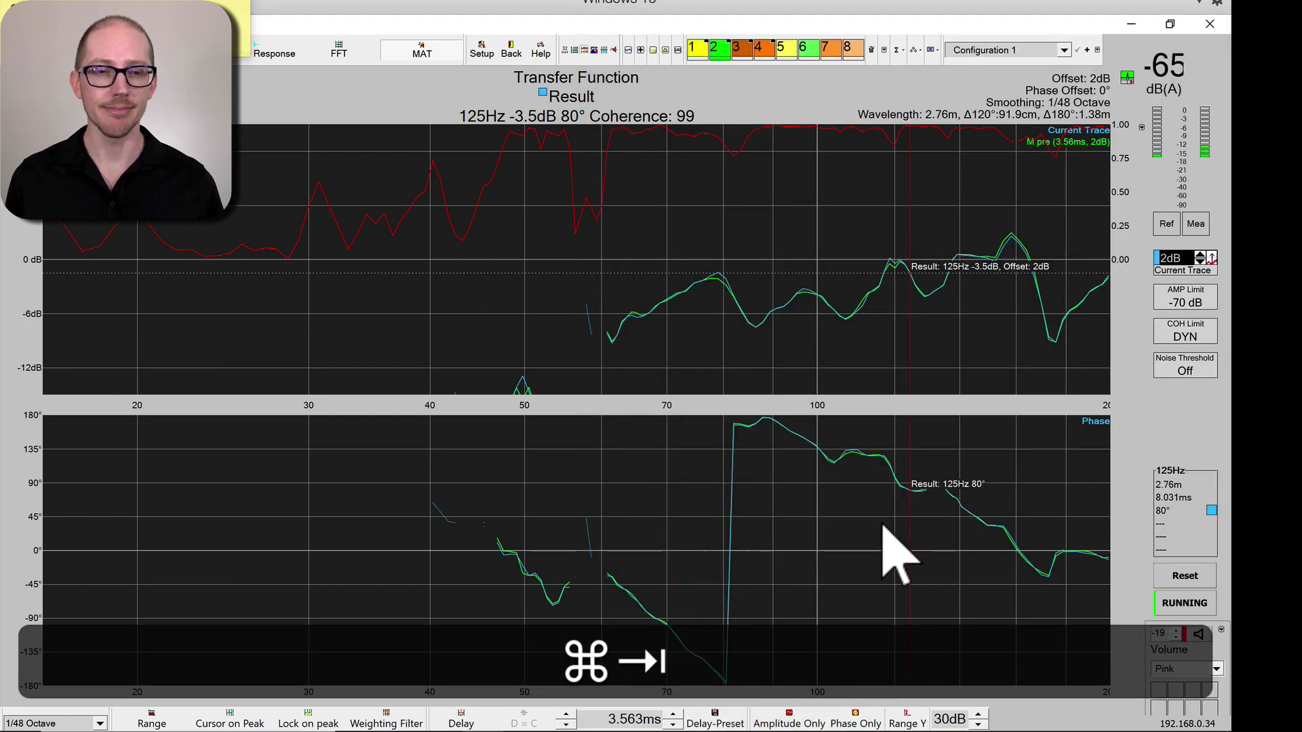
{"action": "key", "text": "space"}
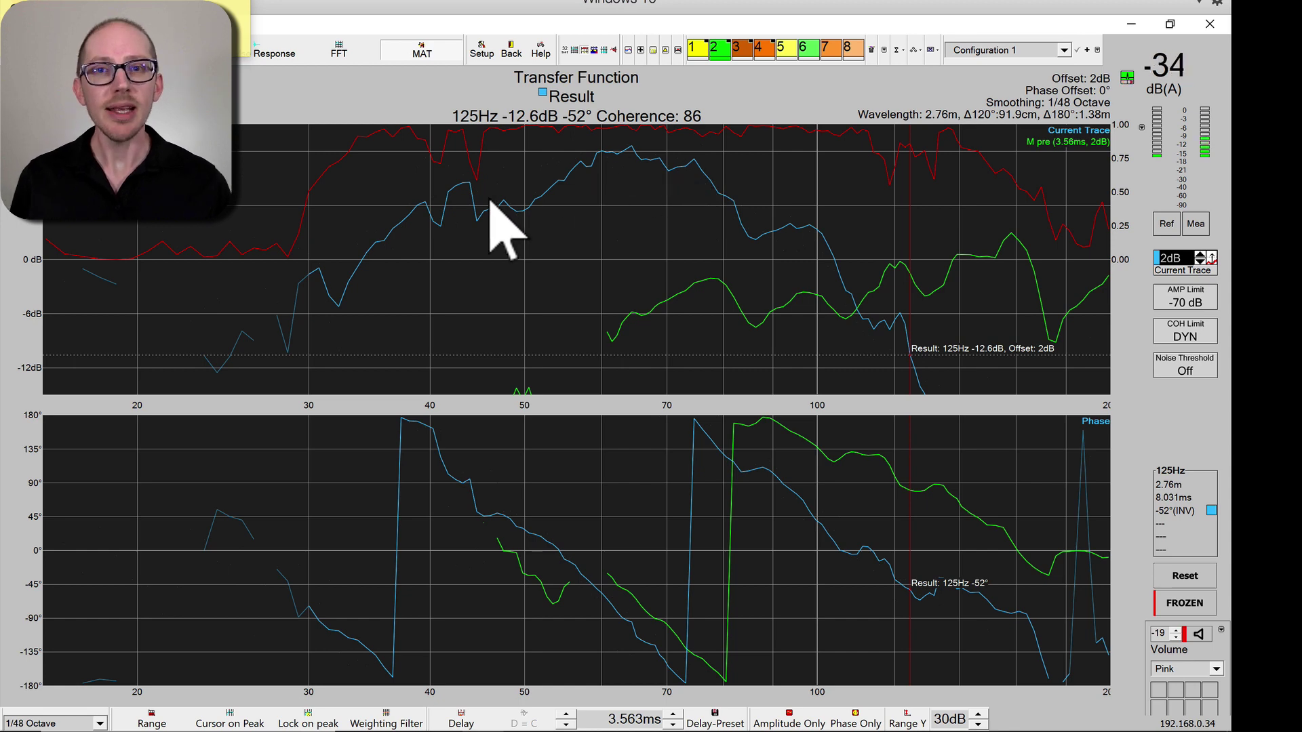
- Select "M pre" as the fixed trace for signal addition and show the Live-Add Trace
{"action": "left_click", "coordinate": [640, 51]}
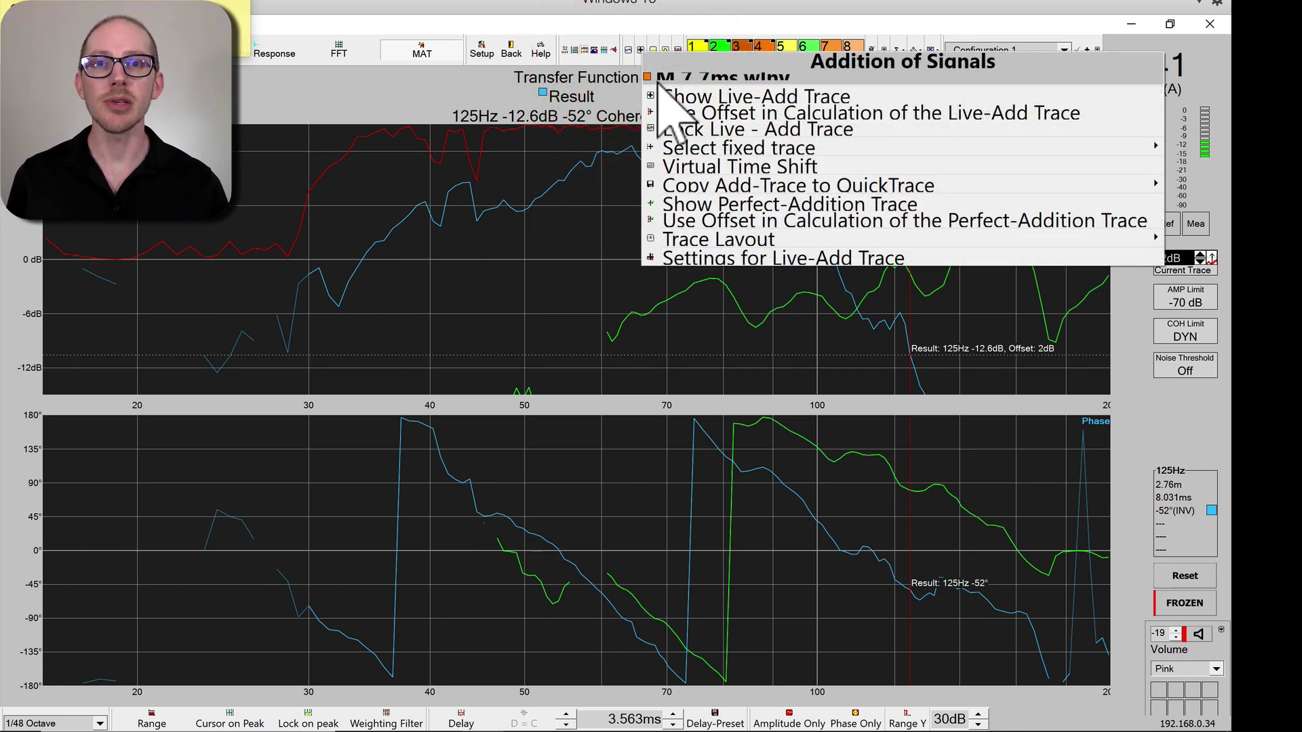
{"action": "mouse_move", "coordinate": [679, 150]}
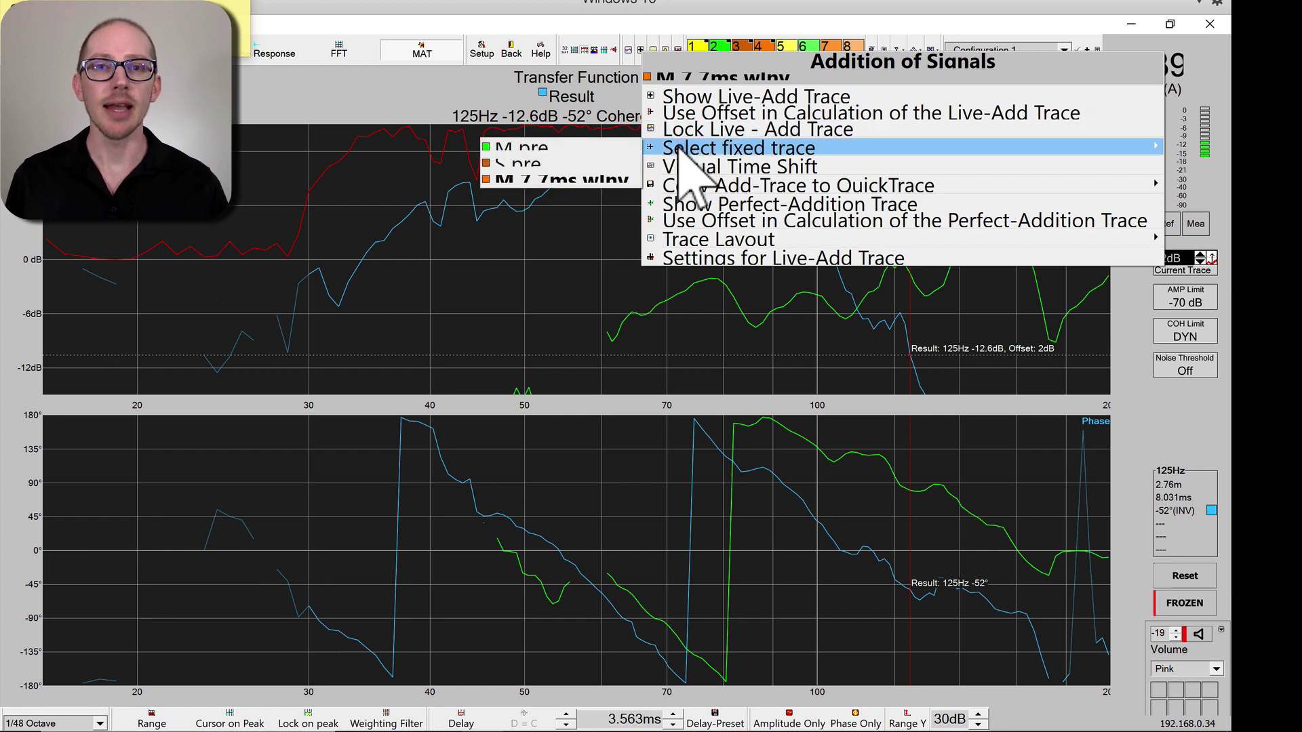
{"action": "left_click", "coordinate": [605, 146]}
{"action": "left_click", "coordinate": [644, 51]}
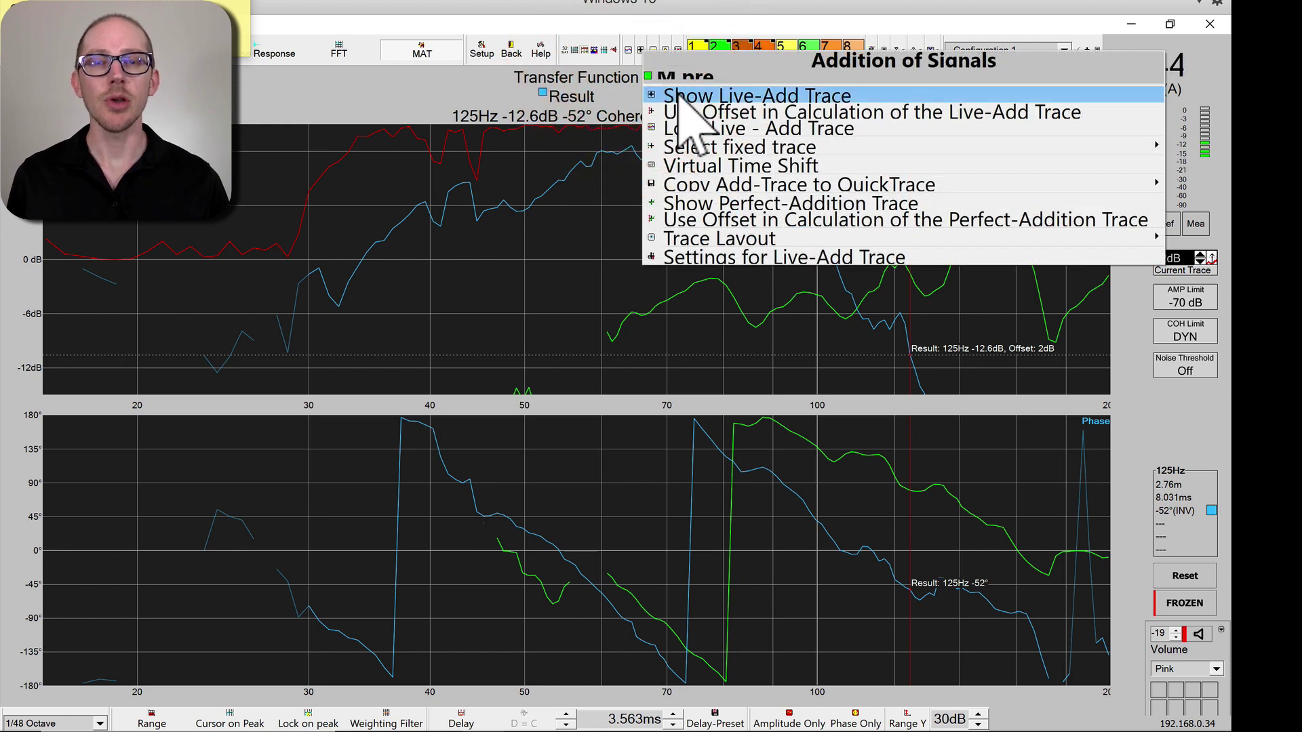
{"action": "left_click", "coordinate": [678, 97]}
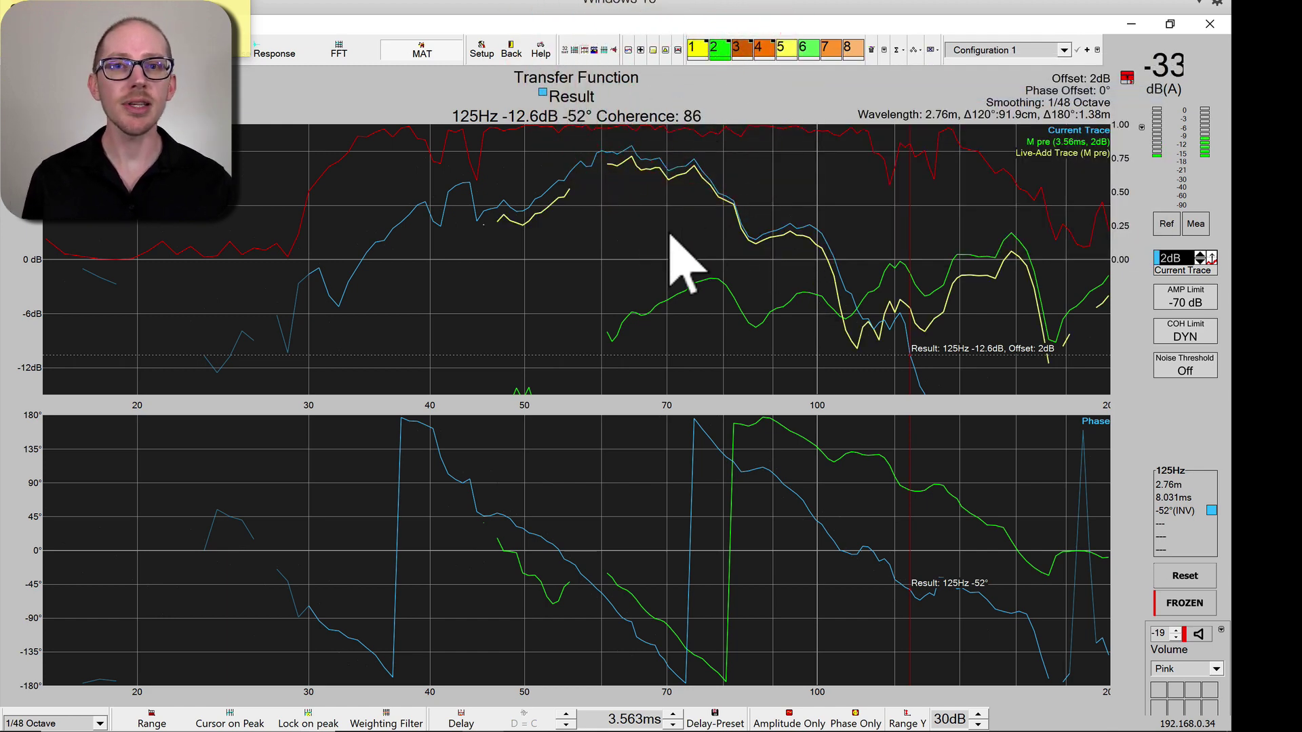
- Review the layout settings of the Live Addition trace and close them
{"action": "left_click", "coordinate": [641, 51]}
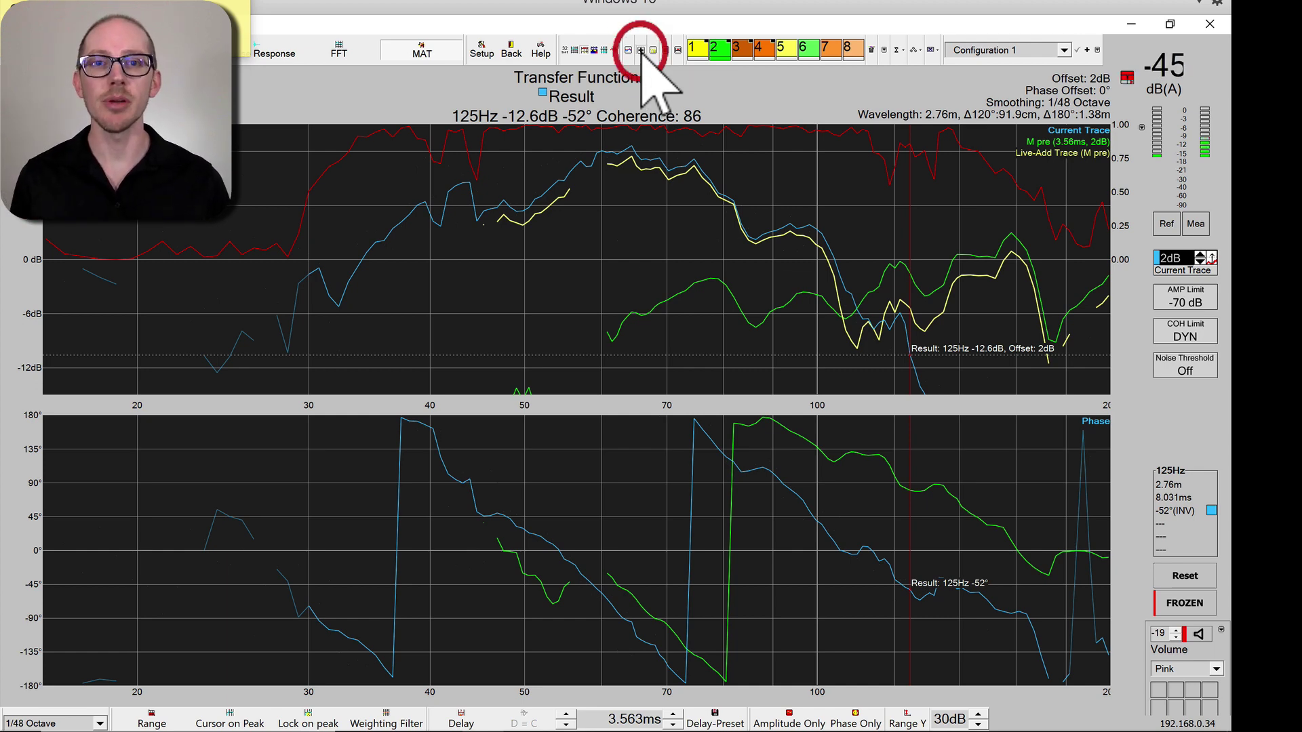
{"action": "mouse_move", "coordinate": [705, 247]}
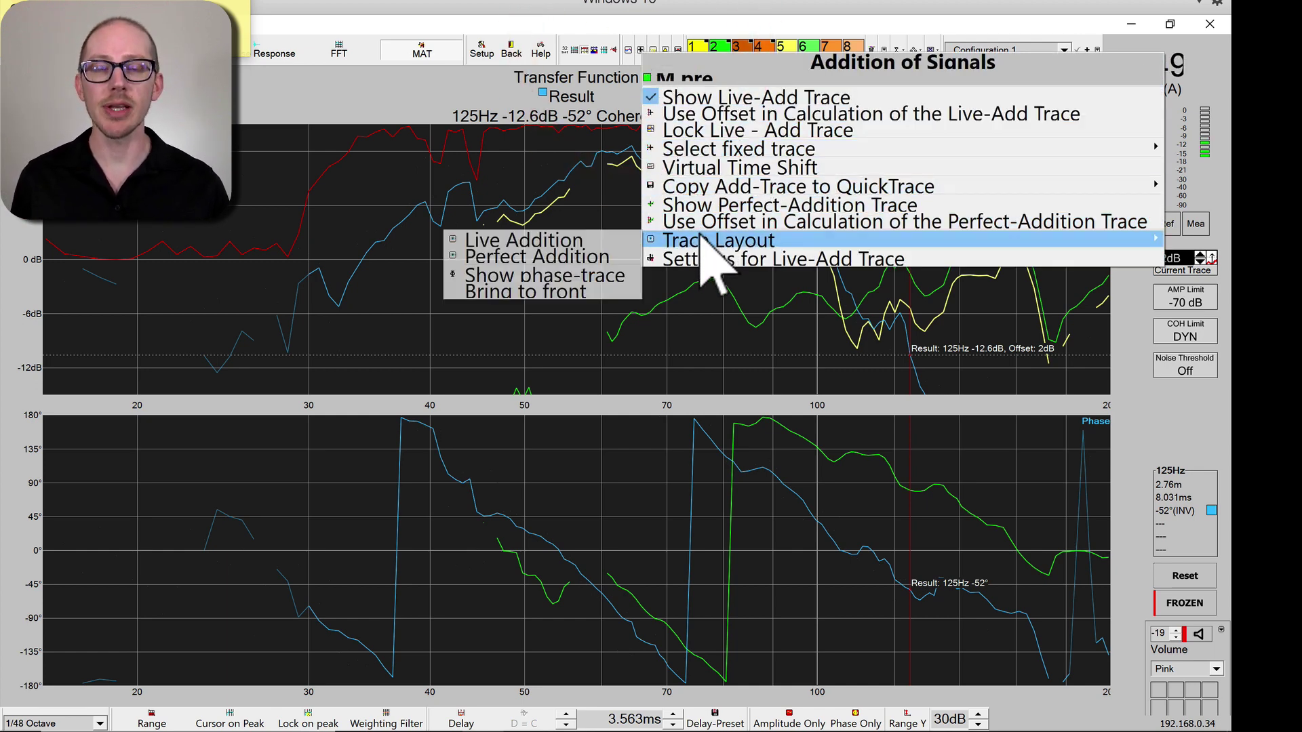
{"action": "left_click", "coordinate": [593, 243]}
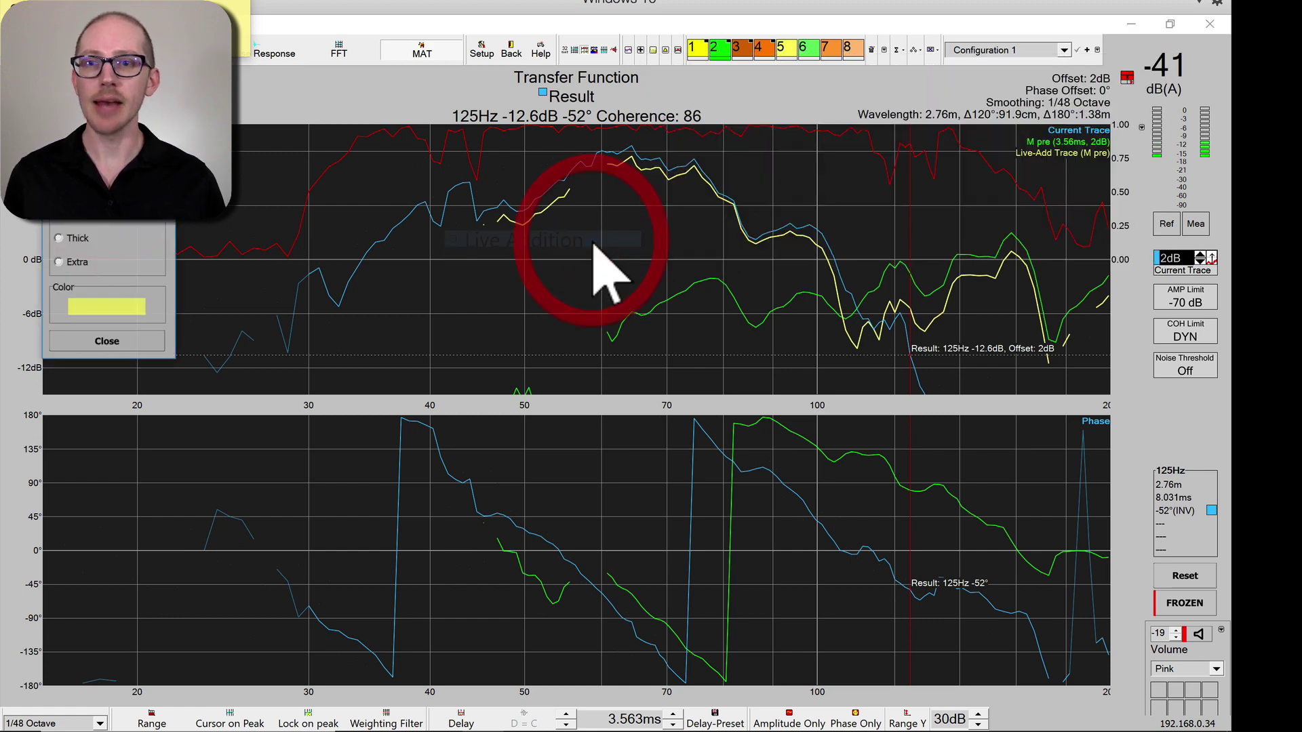
{"action": "left_click", "coordinate": [107, 343]}
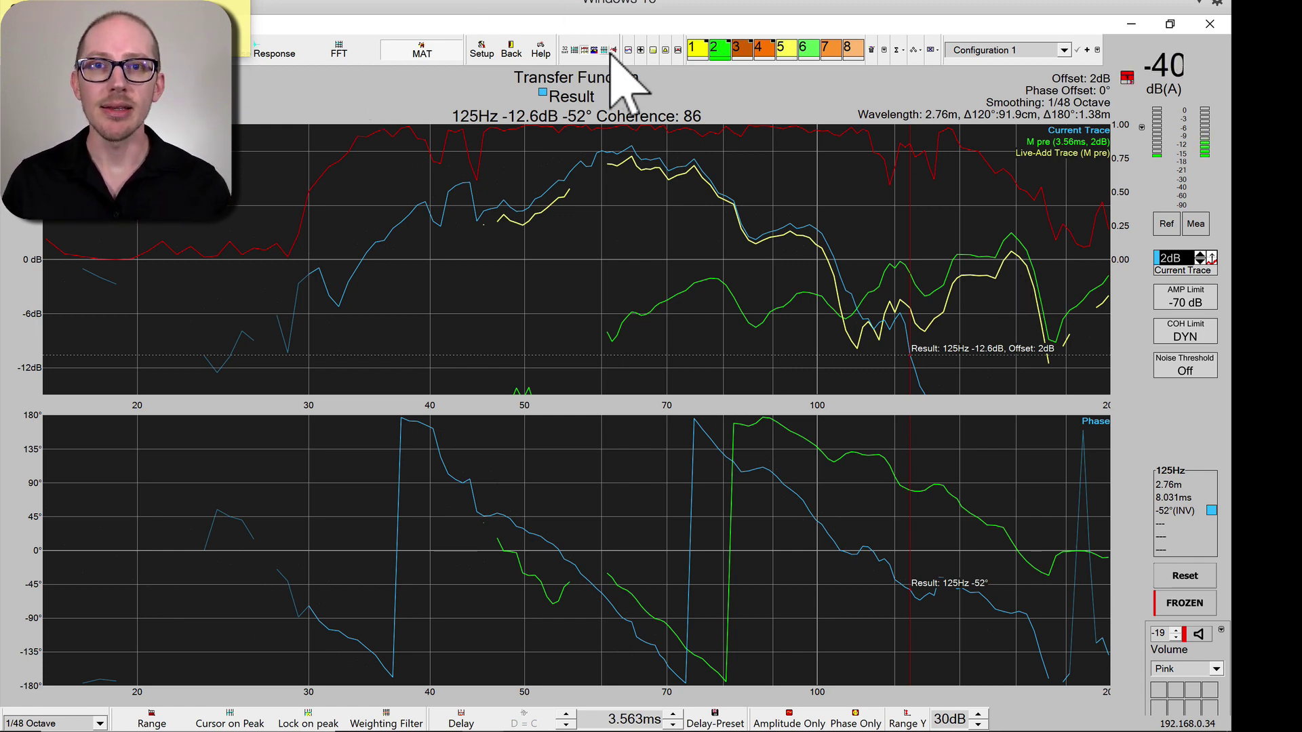
- Show the Perfect-Addition Trace and review its line thickness and color settings
{"action": "left_click", "coordinate": [640, 49]}
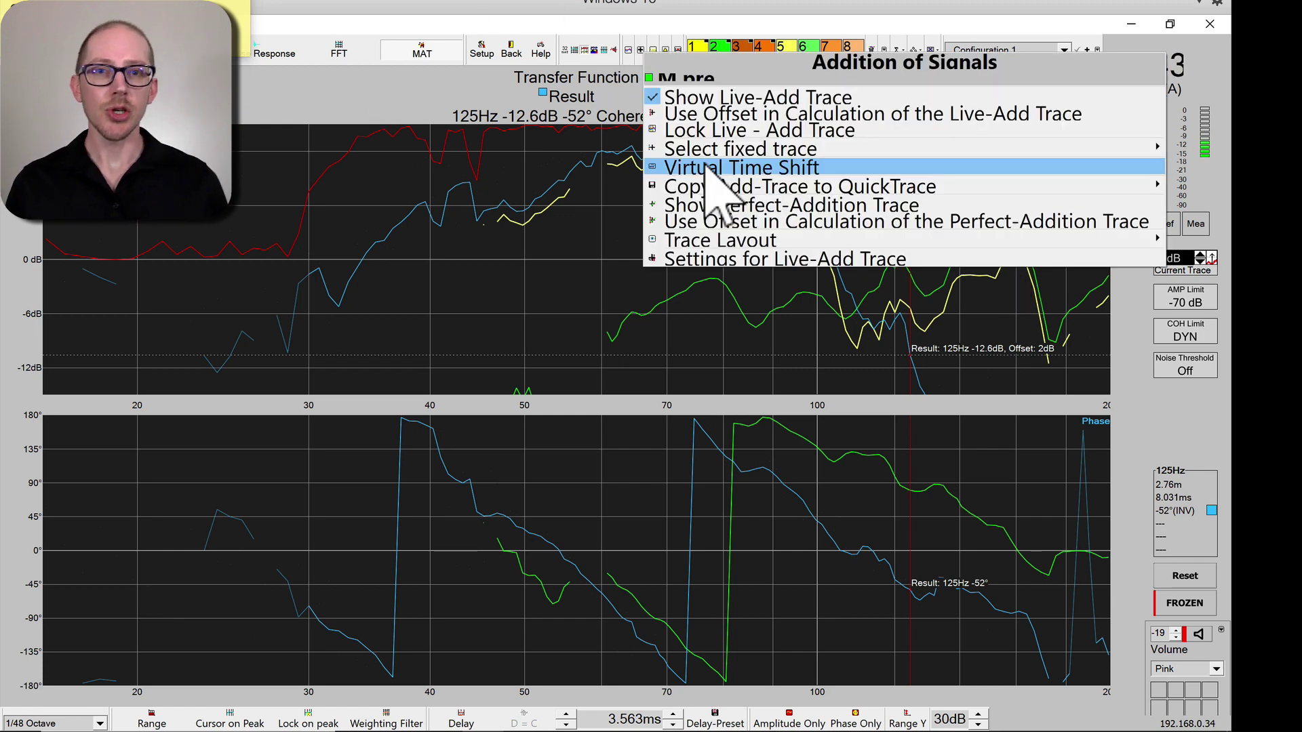
{"action": "left_click", "coordinate": [707, 203]}
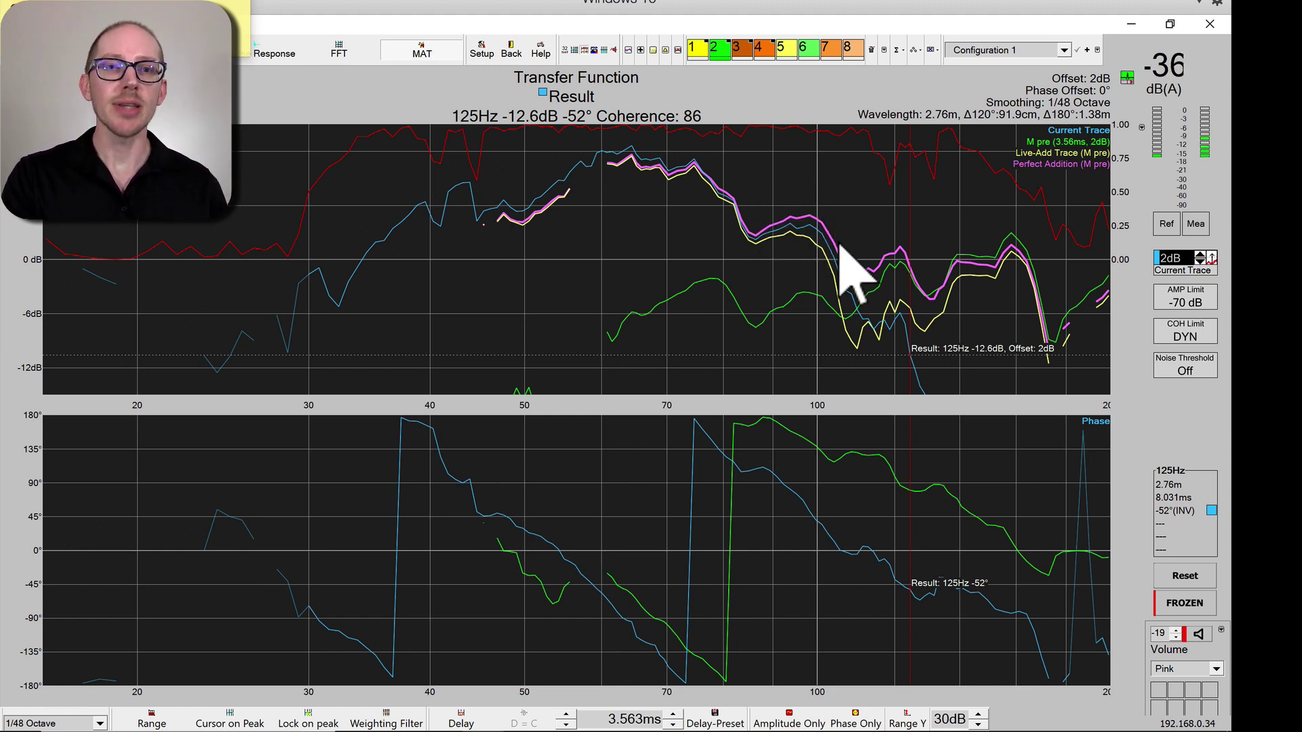
{"action": "left_click", "coordinate": [640, 49]}
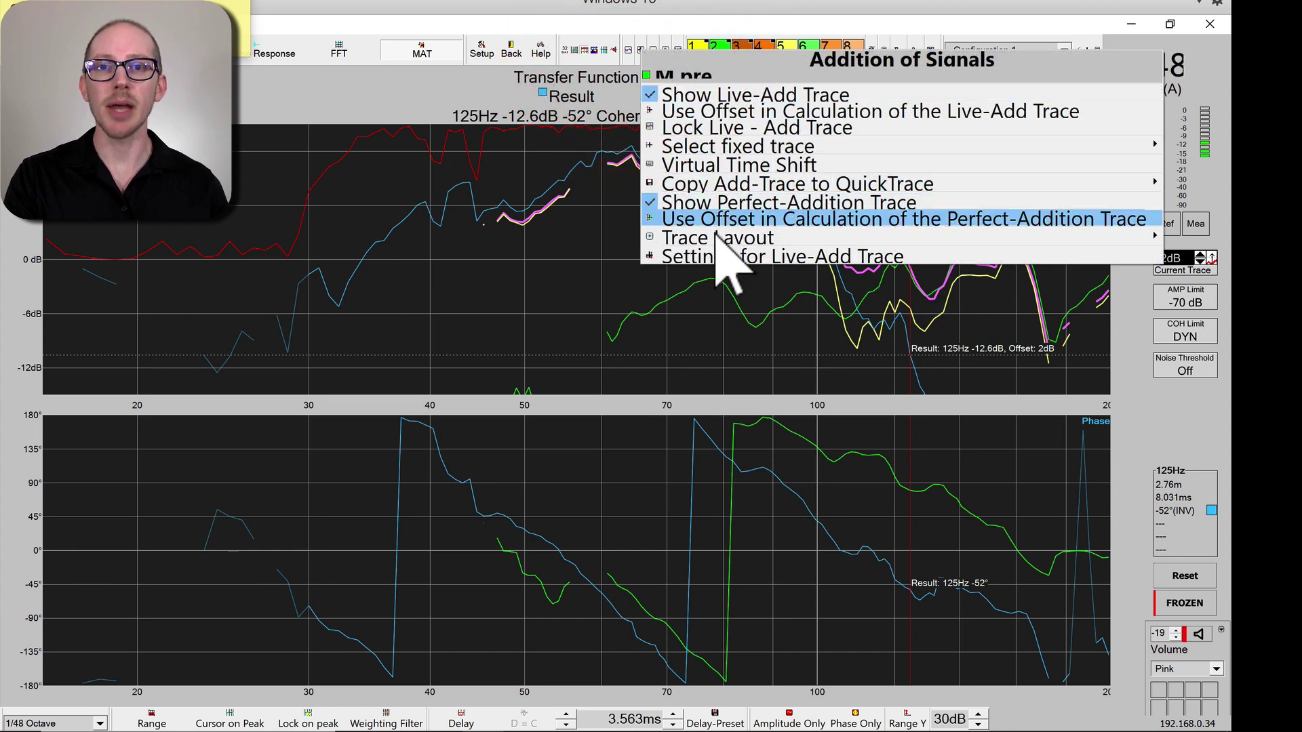
{"action": "mouse_move", "coordinate": [716, 238]}
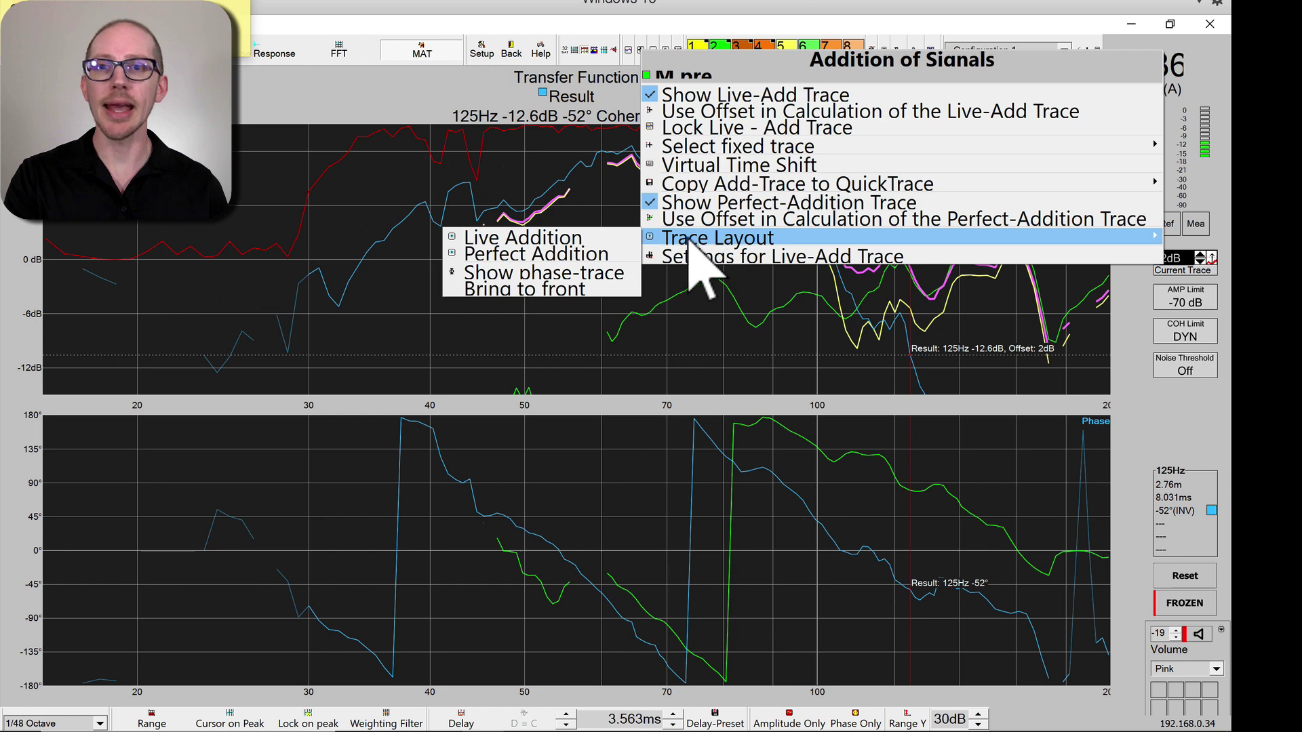
{"action": "left_click", "coordinate": [584, 255]}
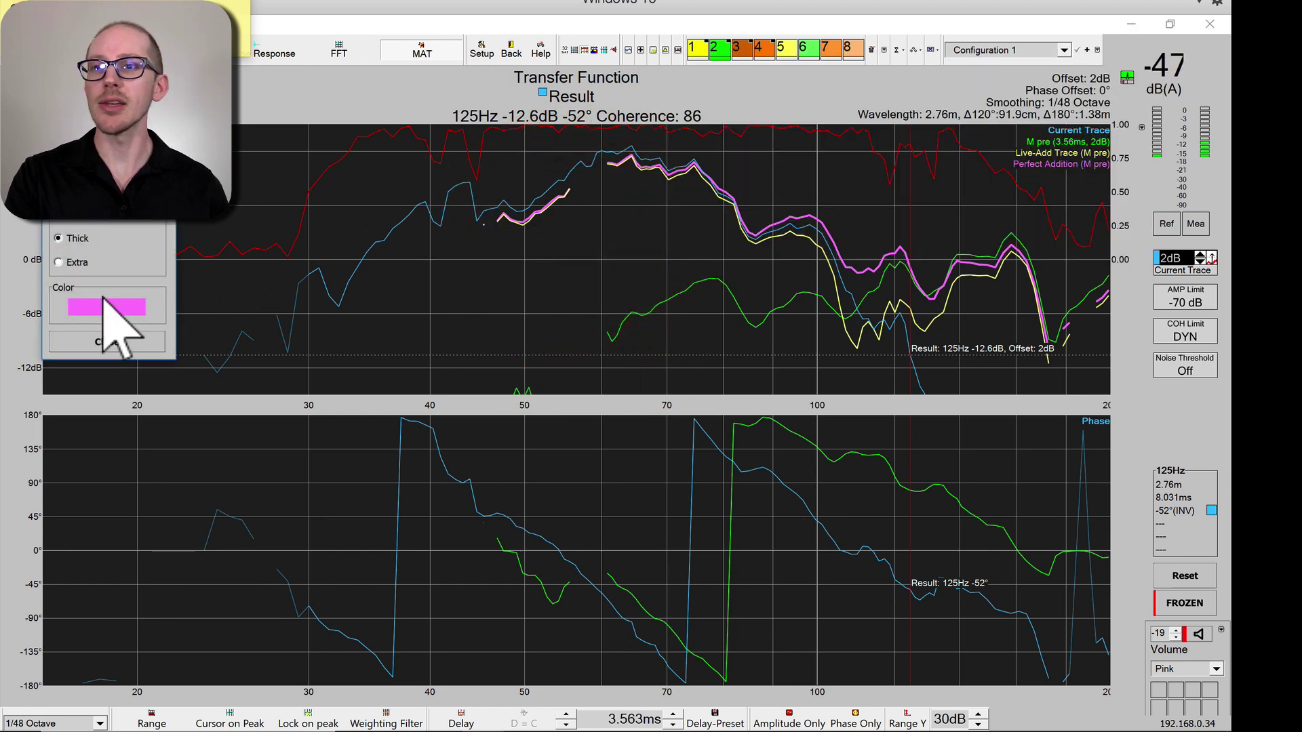
{"action": "left_click", "coordinate": [121, 343]}
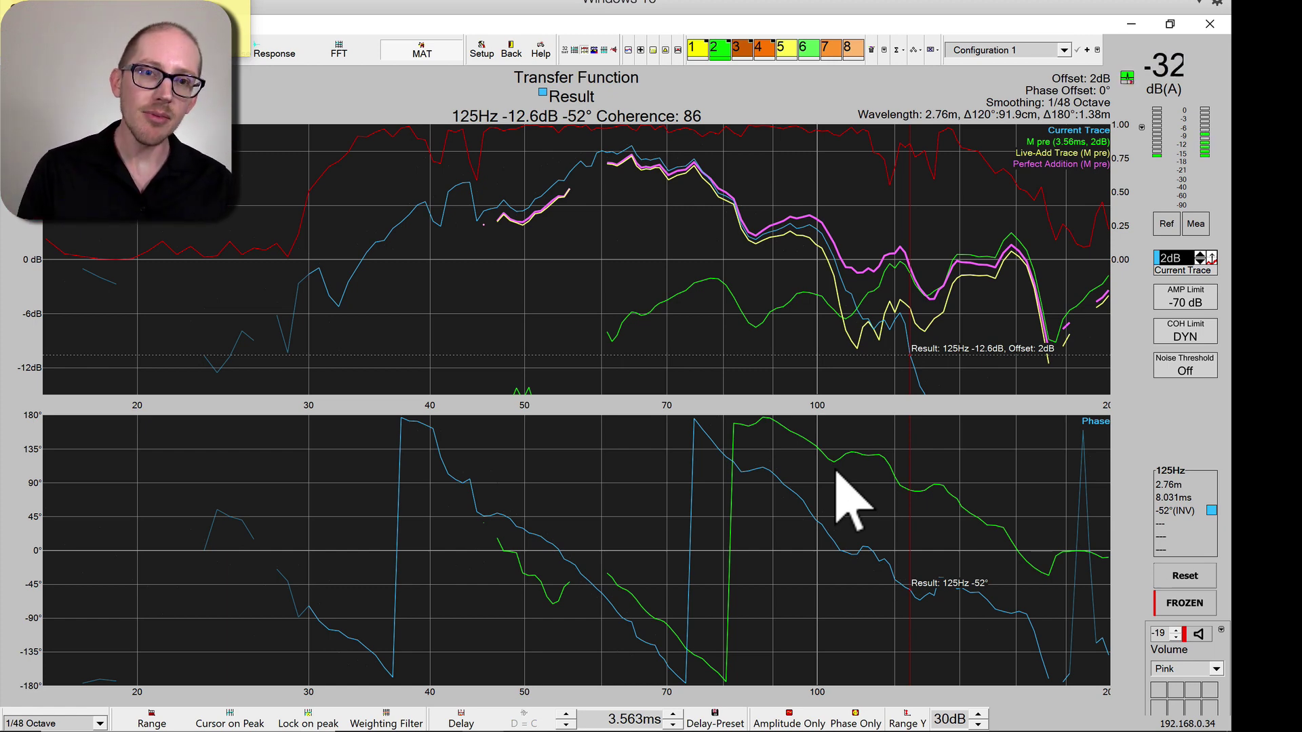
- Change the fixed trace for signal addition to "S pre"
{"action": "left_click", "coordinate": [640, 49]}
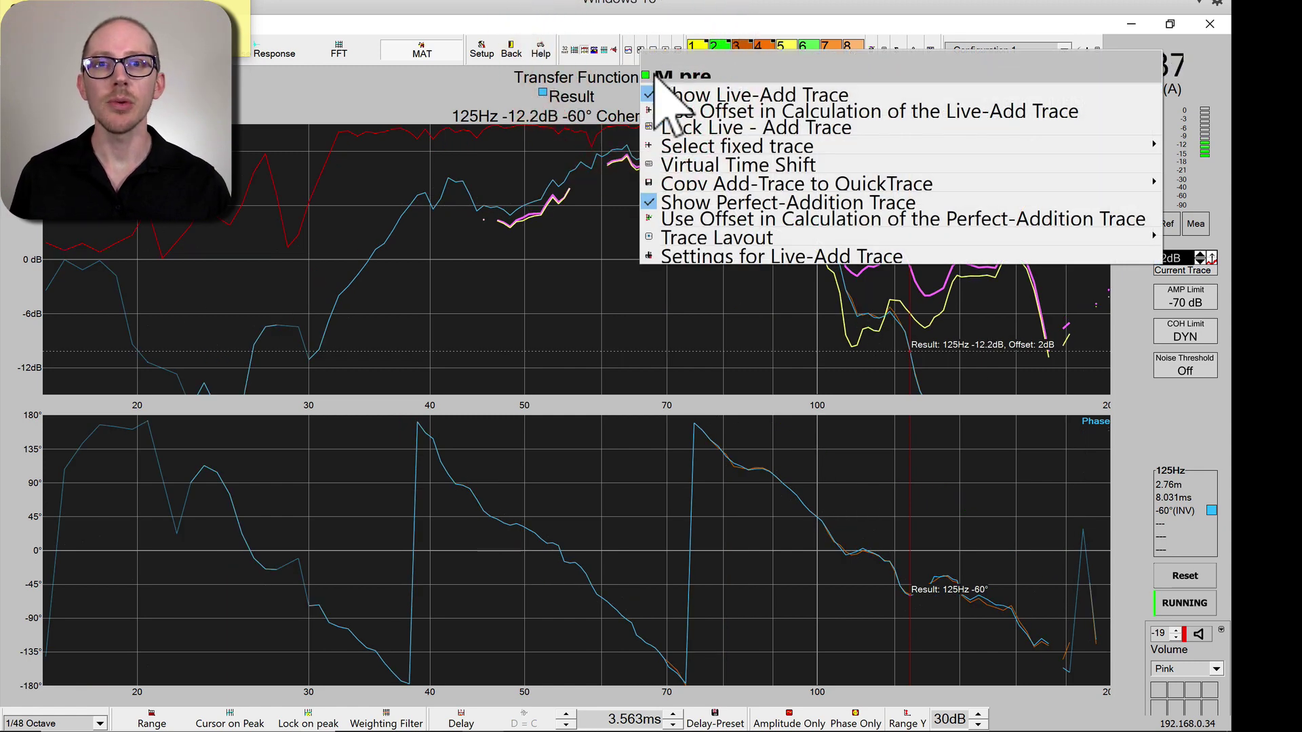
{"action": "mouse_move", "coordinate": [667, 149]}
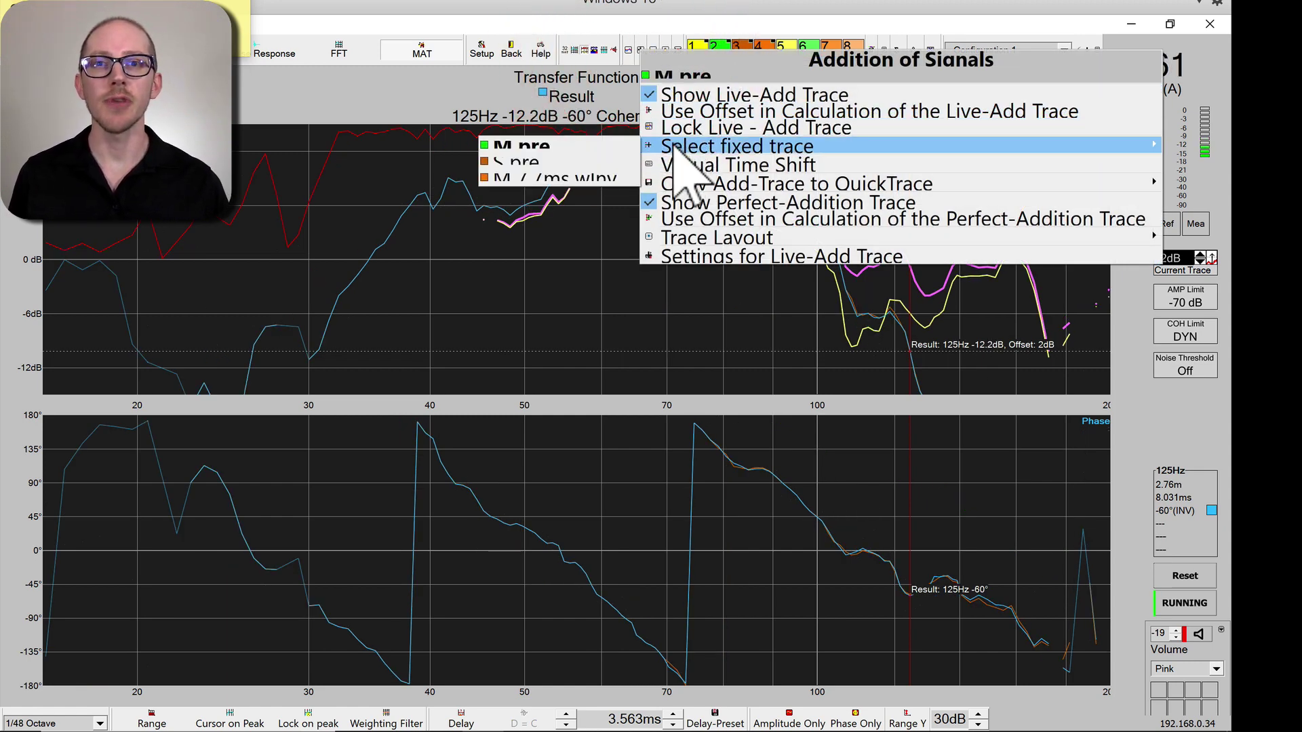
{"action": "left_click", "coordinate": [594, 163]}
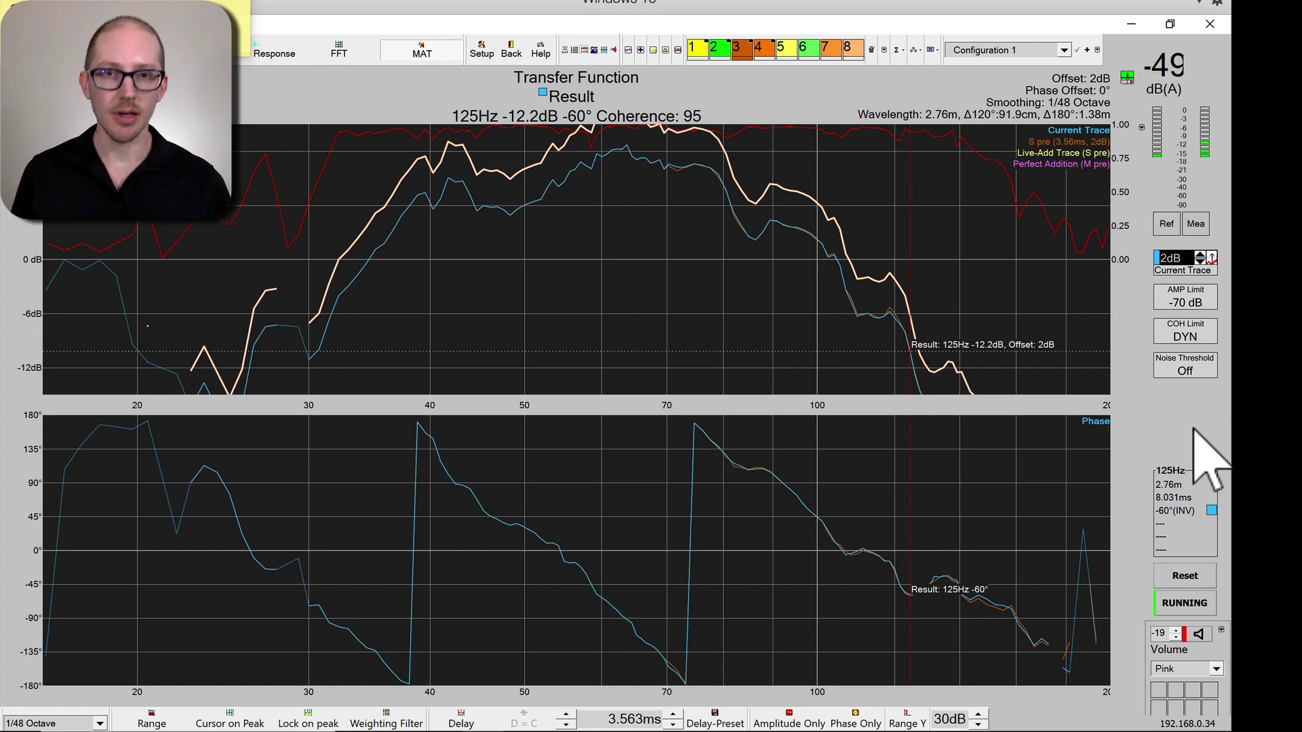
- Unmute Main and mute Sub in X32 Edit, then measure the main speaker with pink noise in SATlive and freeze the trace
{"action": "key", "text": "super+Tab"}
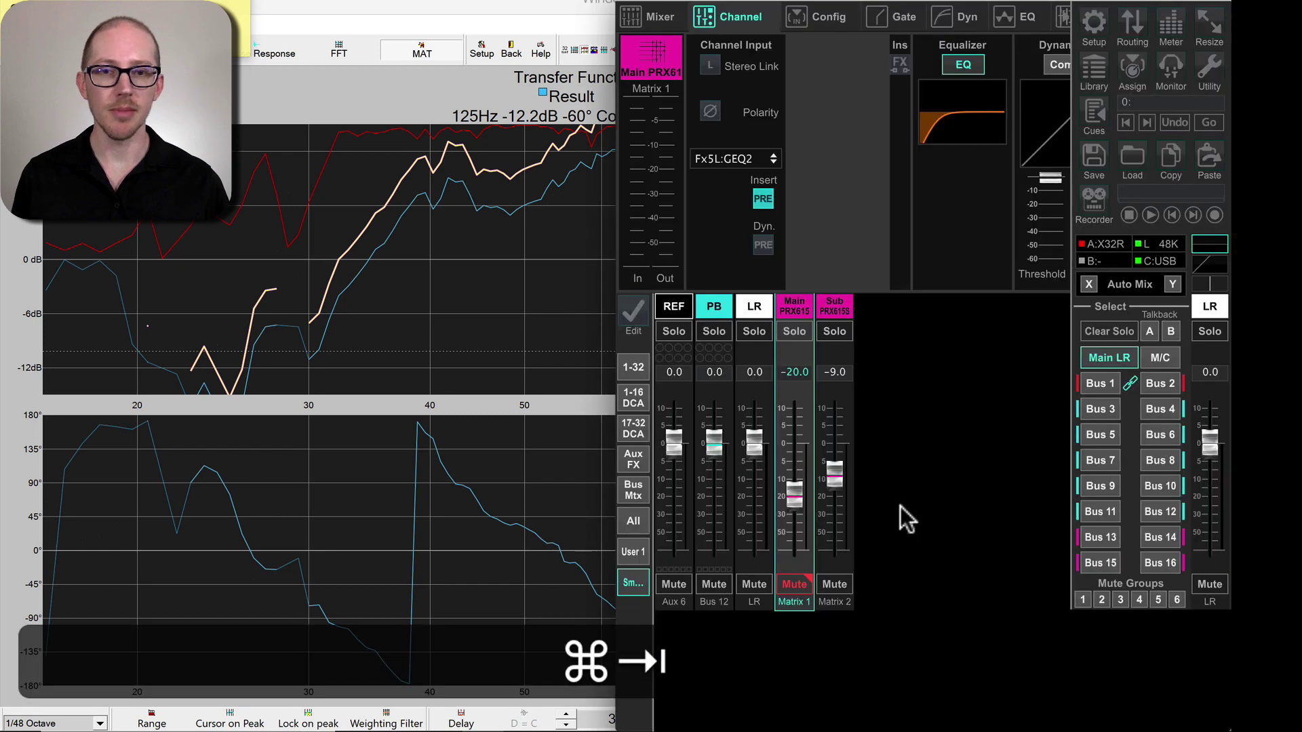
{"action": "left_click", "coordinate": [828, 586]}
{"action": "key", "text": "super+Tab"}
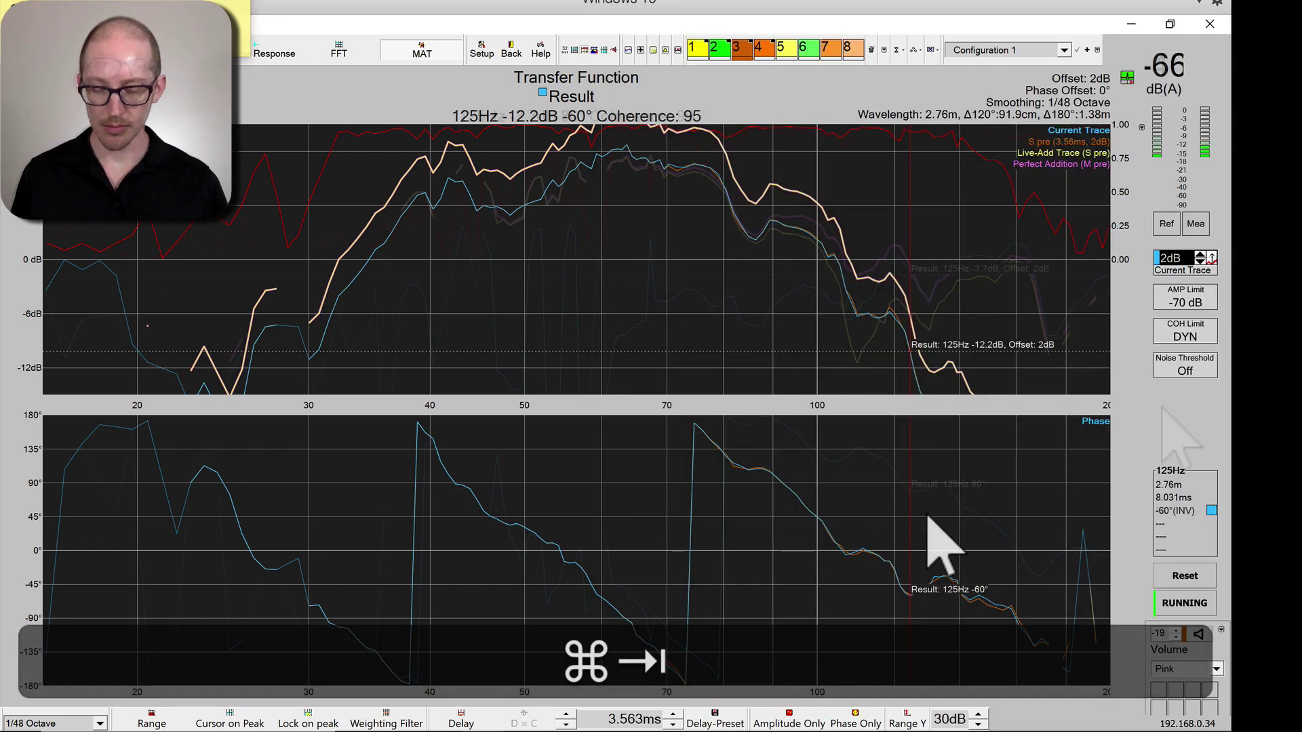
{"action": "key", "text": "g"}
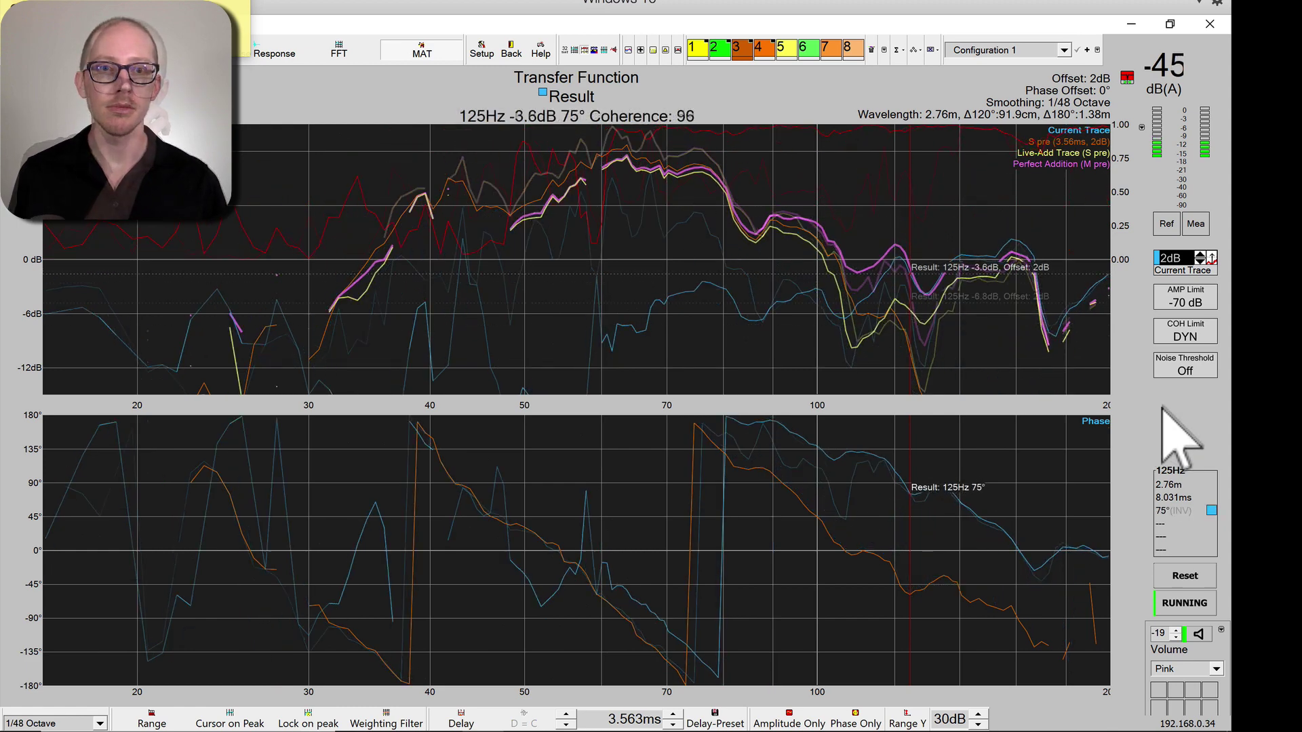
{"action": "key", "text": "space"}
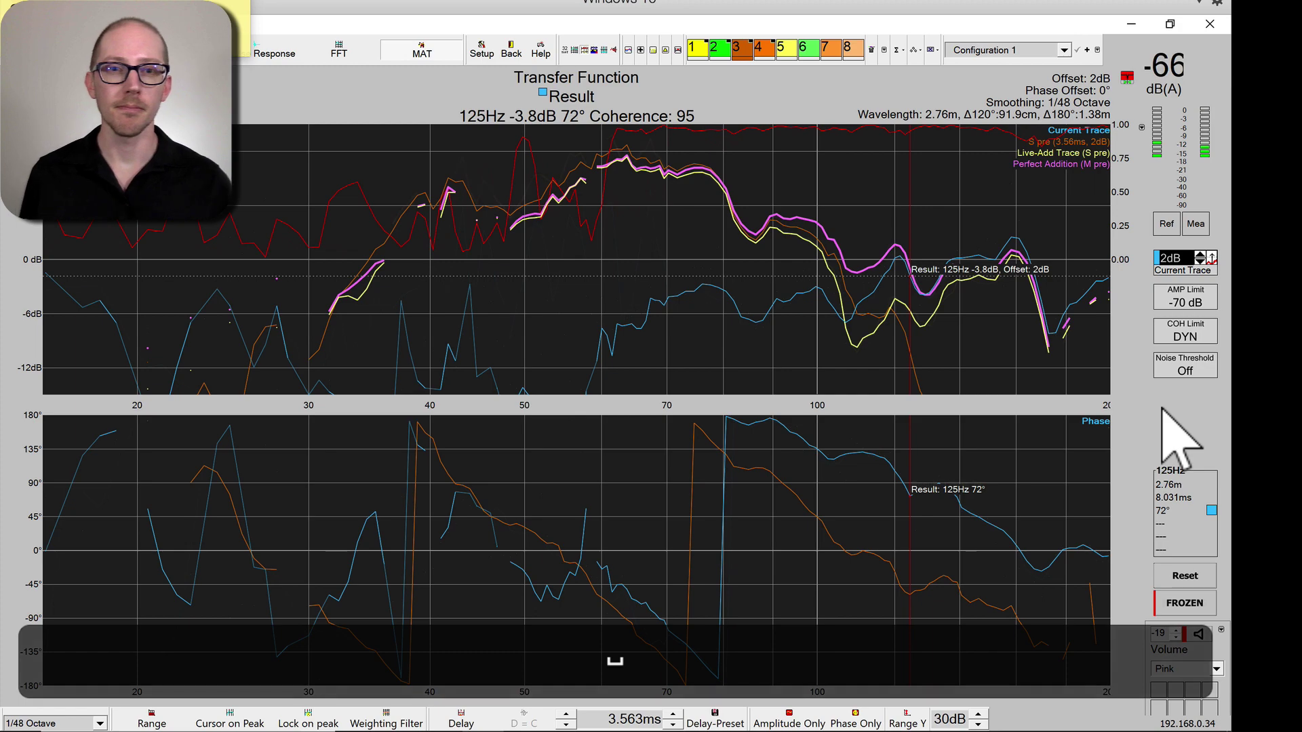
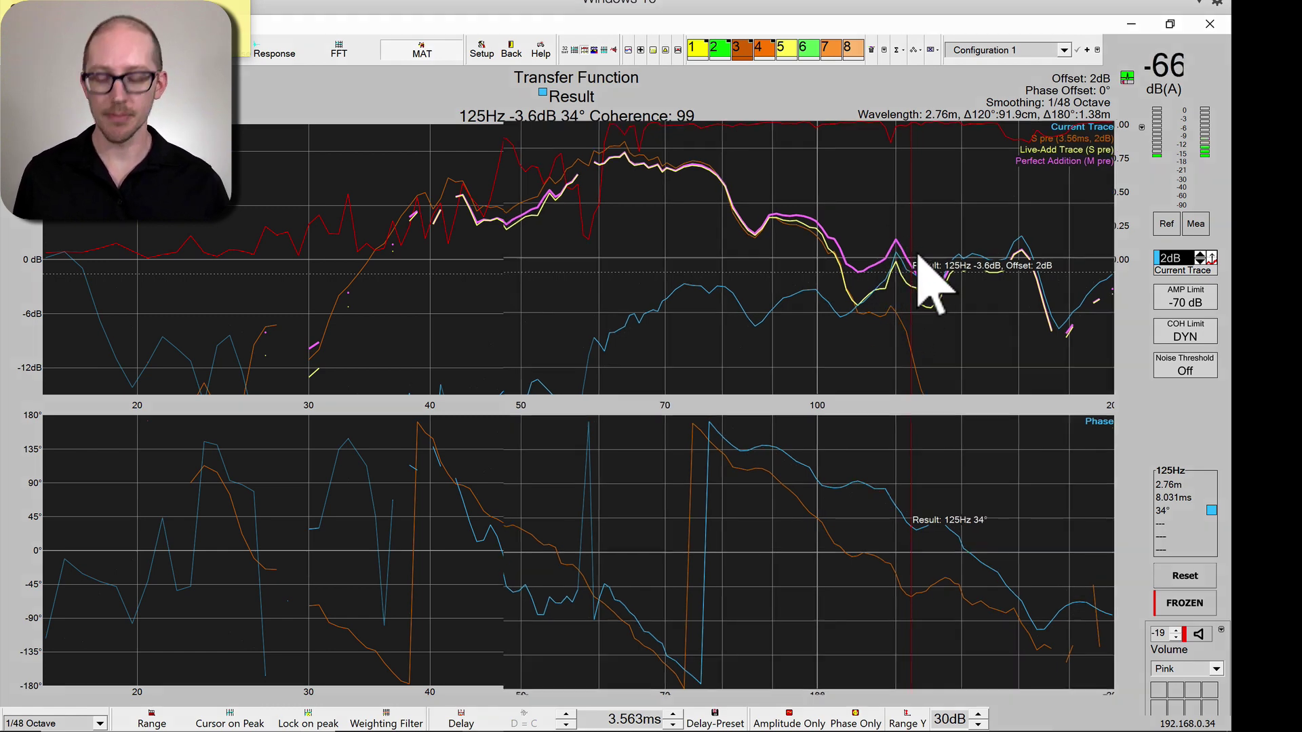
- Switch to X32 Edit and try Output 1 delays of 1.5, 2 and 2.5 ms while watching the addition traces
{"action": "key", "text": "super+Tab"}
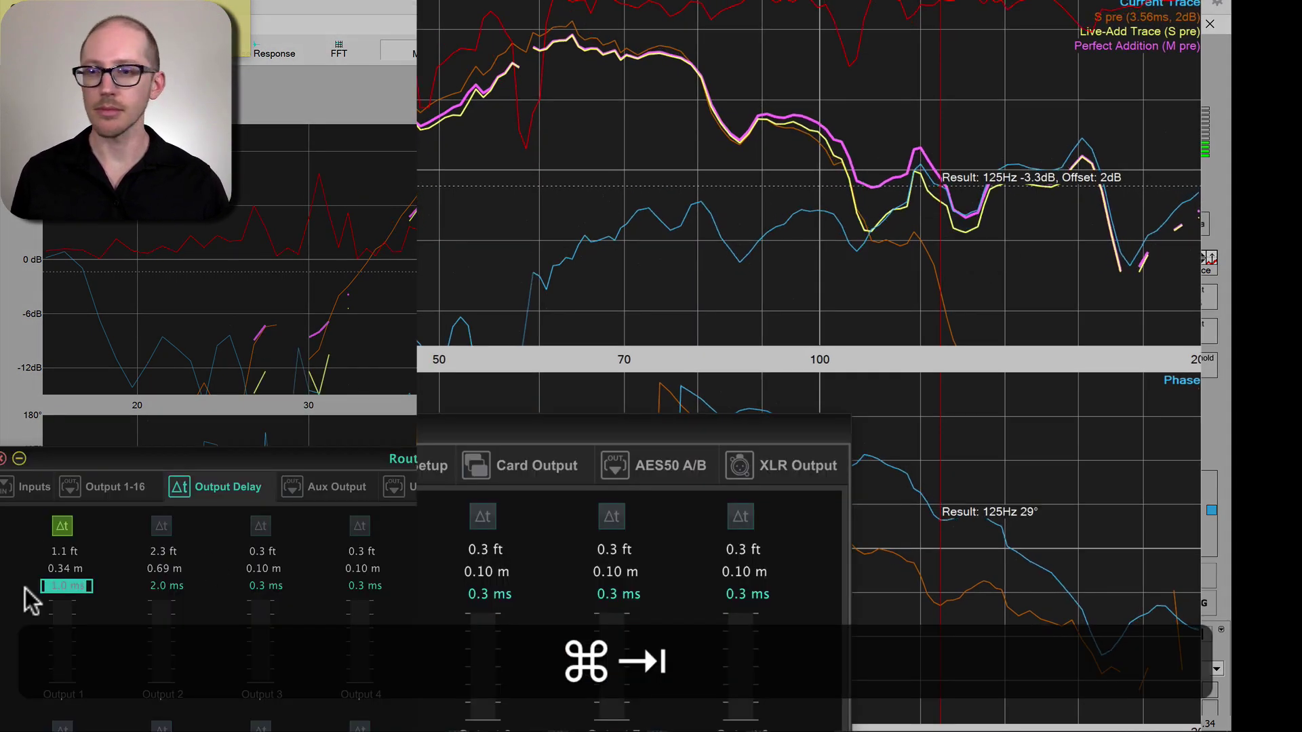
{"action": "left_click", "coordinate": [62, 587]}
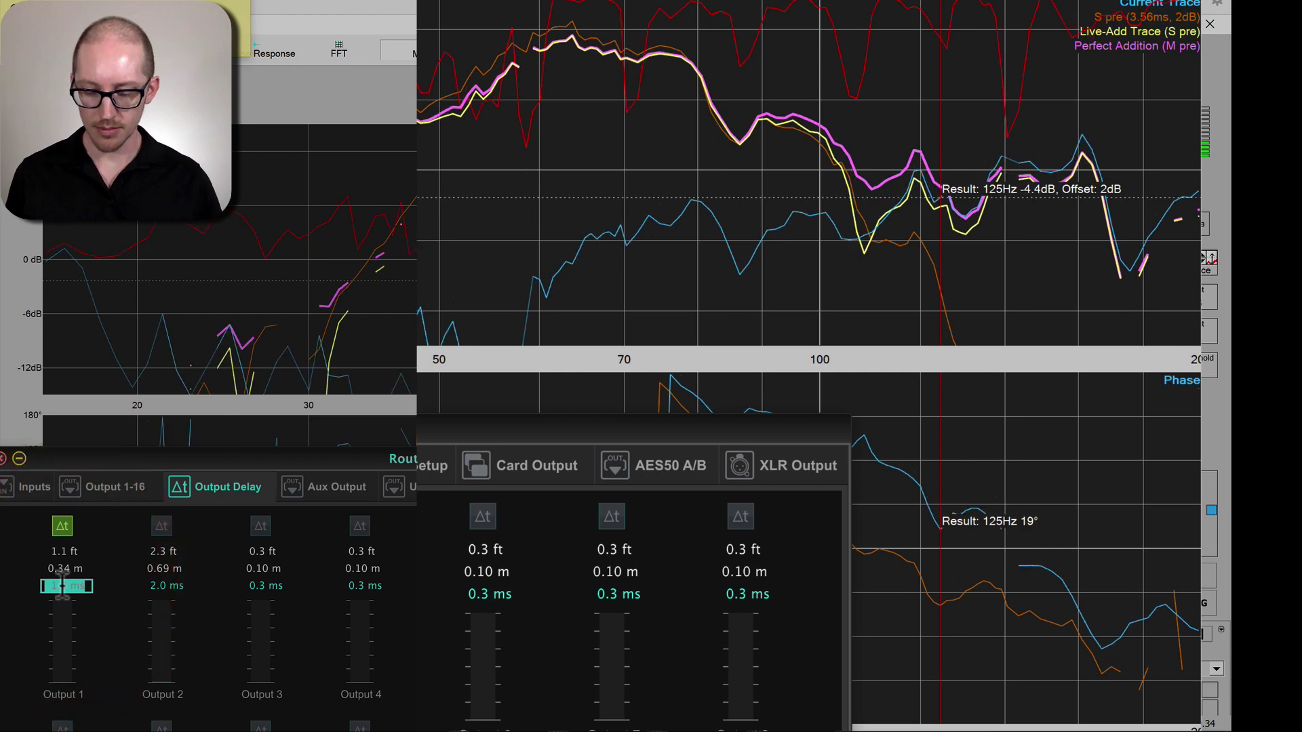
{"action": "type", "text": "1.5"}
{"action": "key", "text": "Return"}
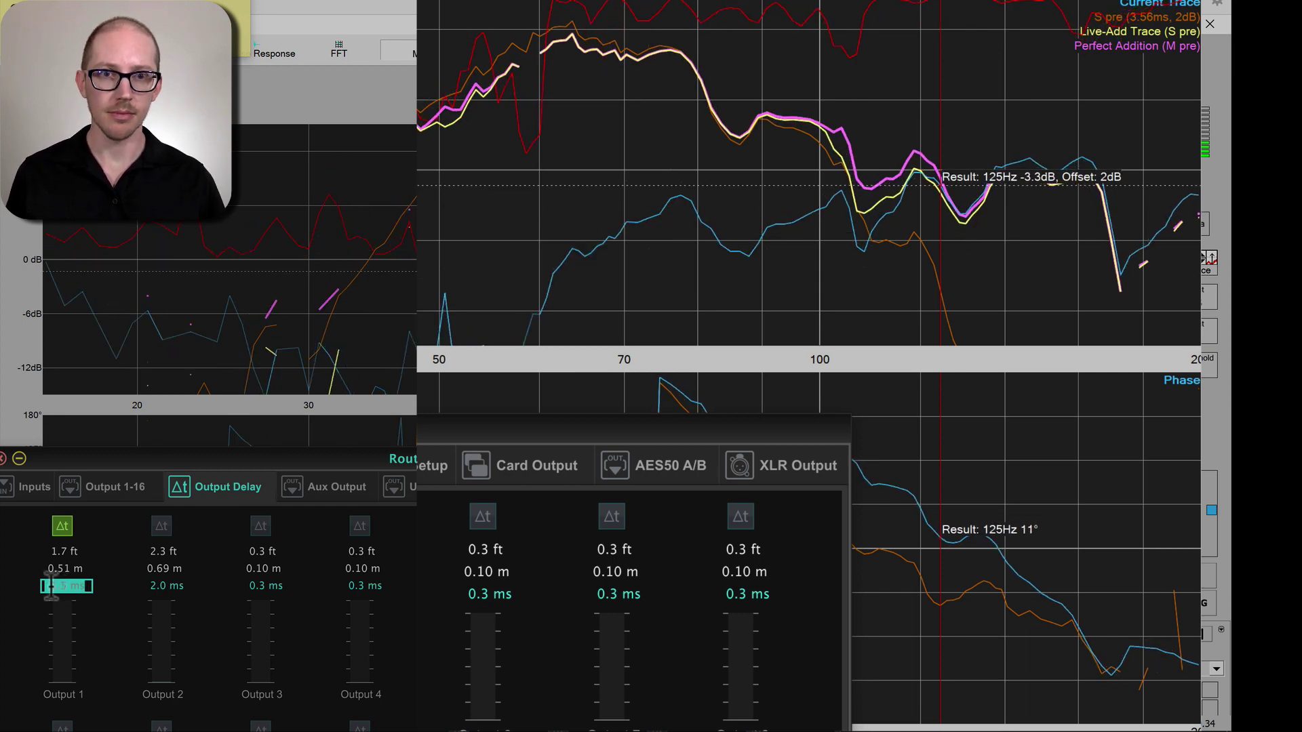
{"action": "type", "text": "2"}
{"action": "key", "text": "Return"}
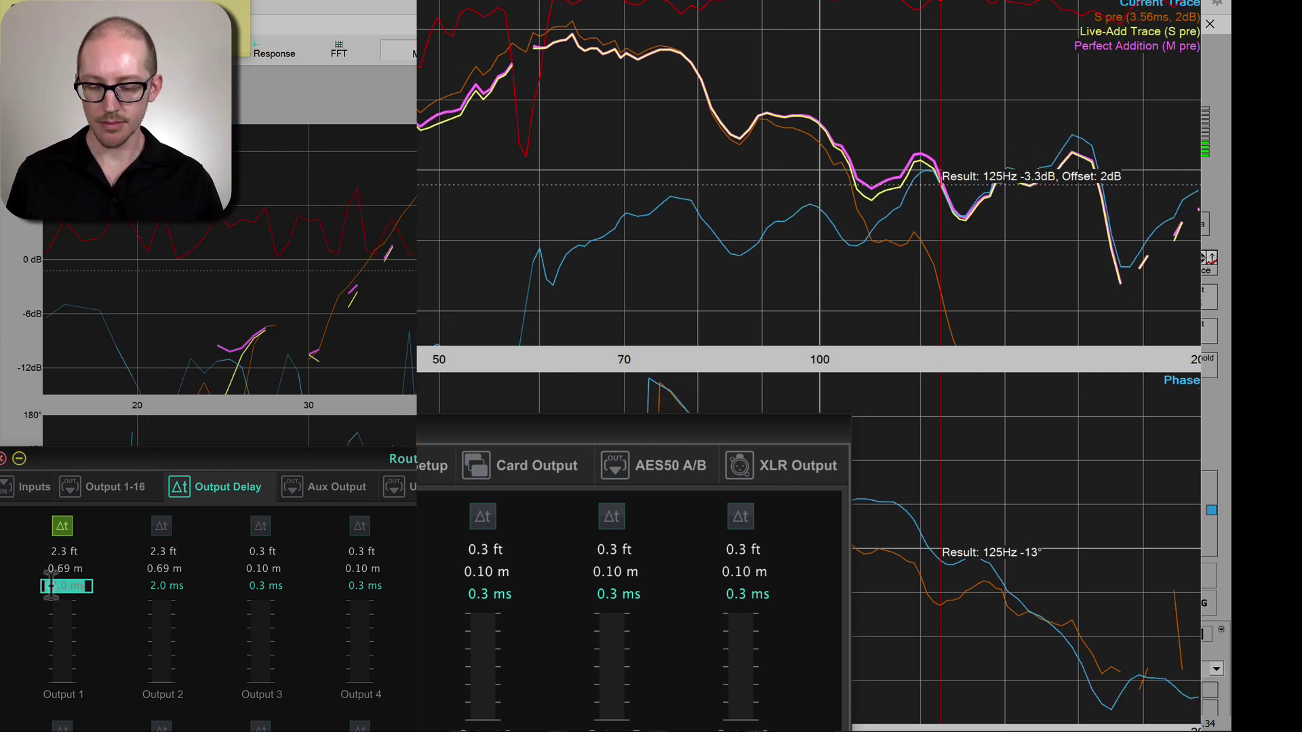
{"action": "type", "text": "2.5"}
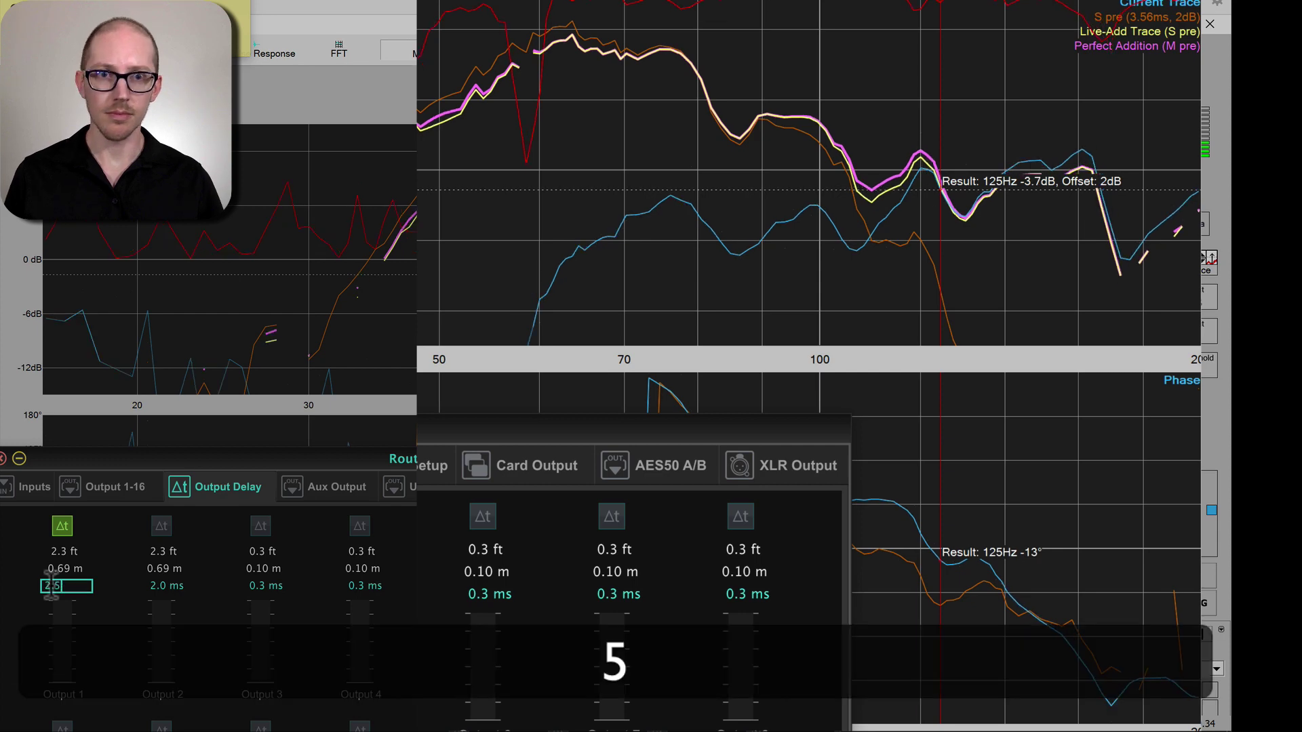
{"action": "key", "text": "Return"}
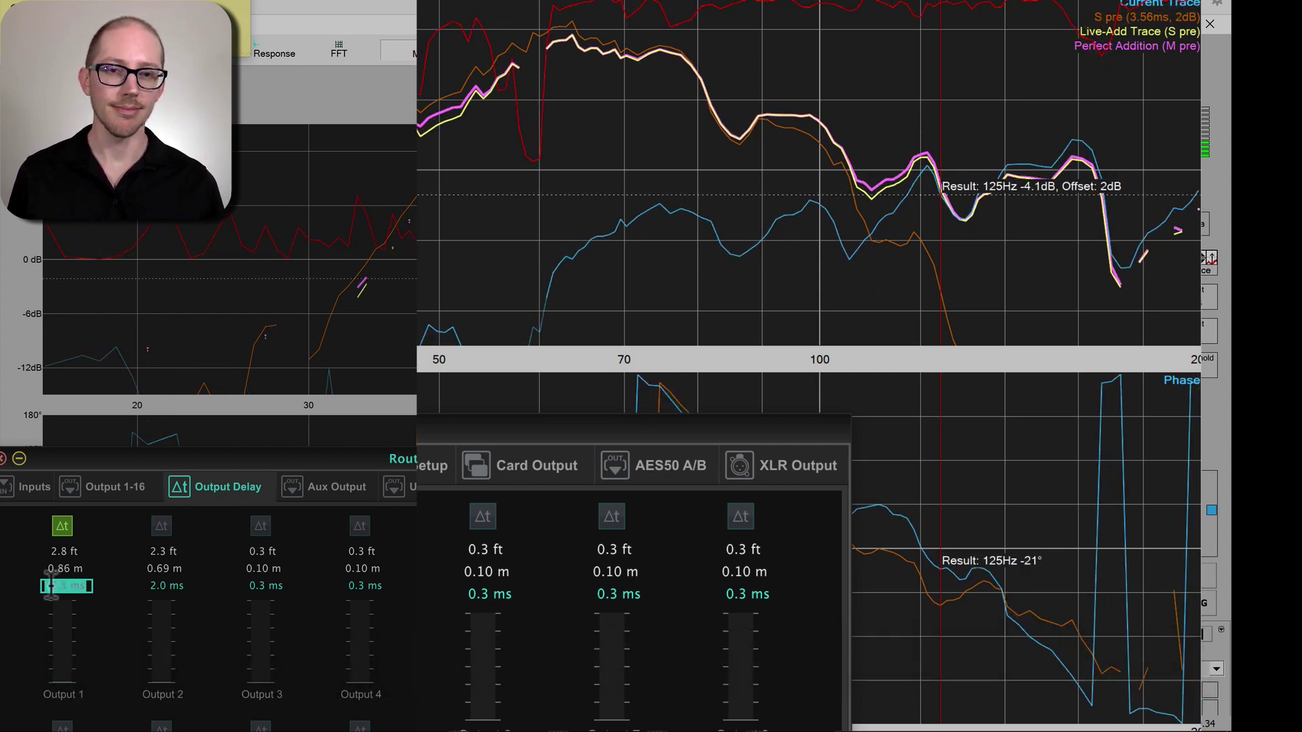
- Set the Output 1 delay to 2.7 ms in X32 Edit, then return to SATlive and freeze the main speaker's trace
{"action": "left_click", "coordinate": [437, 568]}
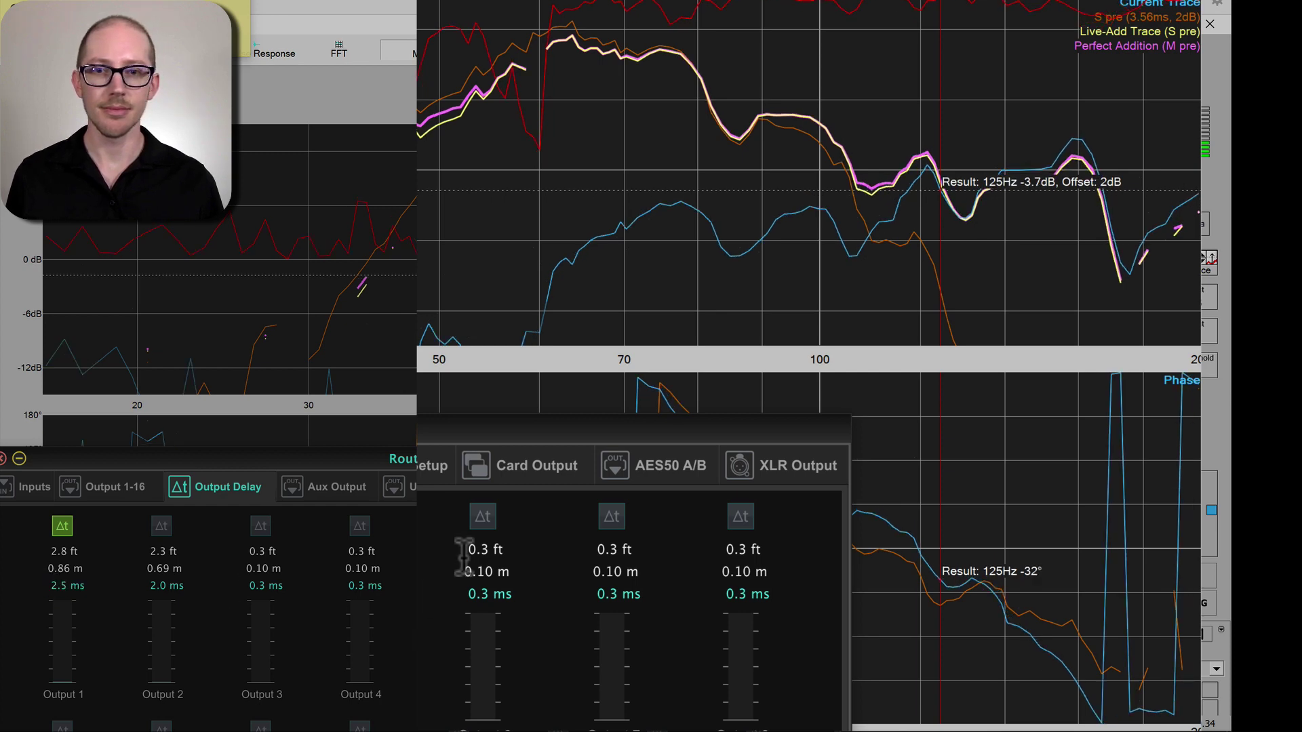
{"action": "left_click_drag", "start_coordinate": [633, 423], "coordinate": [583, 425]}
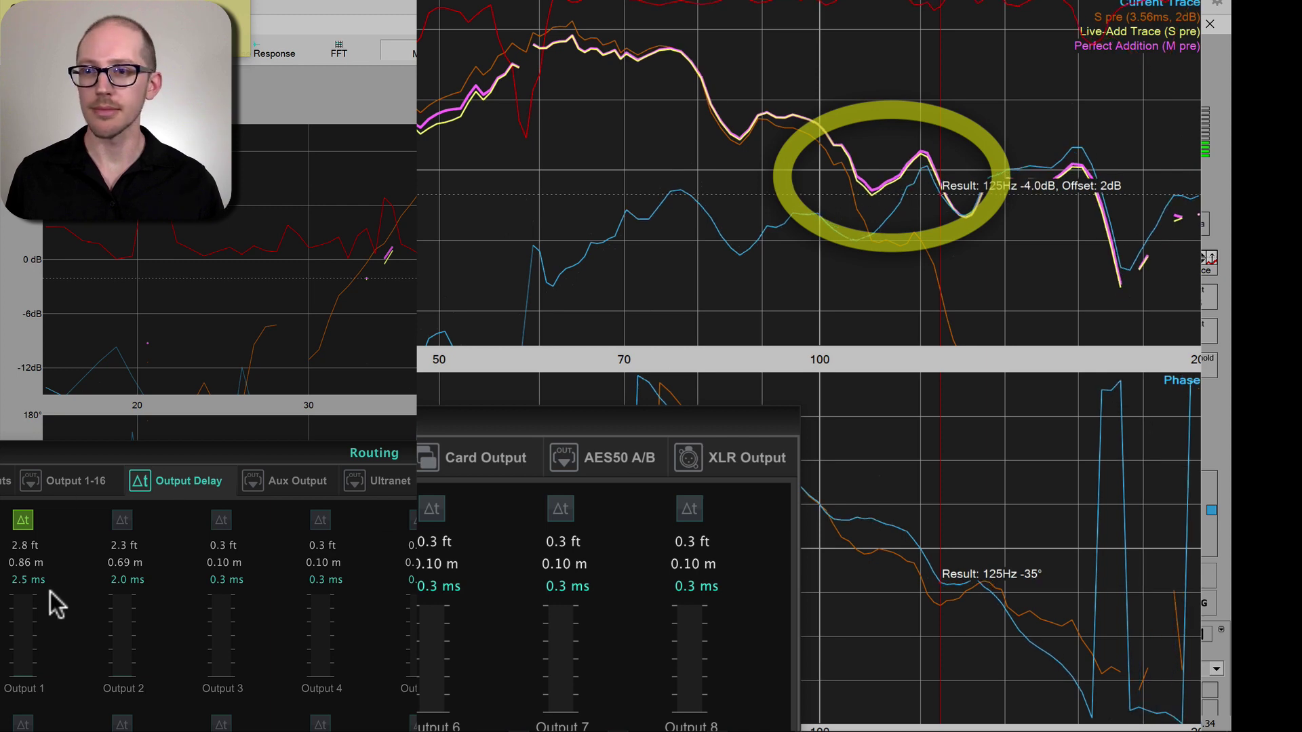
{"action": "double_click", "coordinate": [28, 579]}
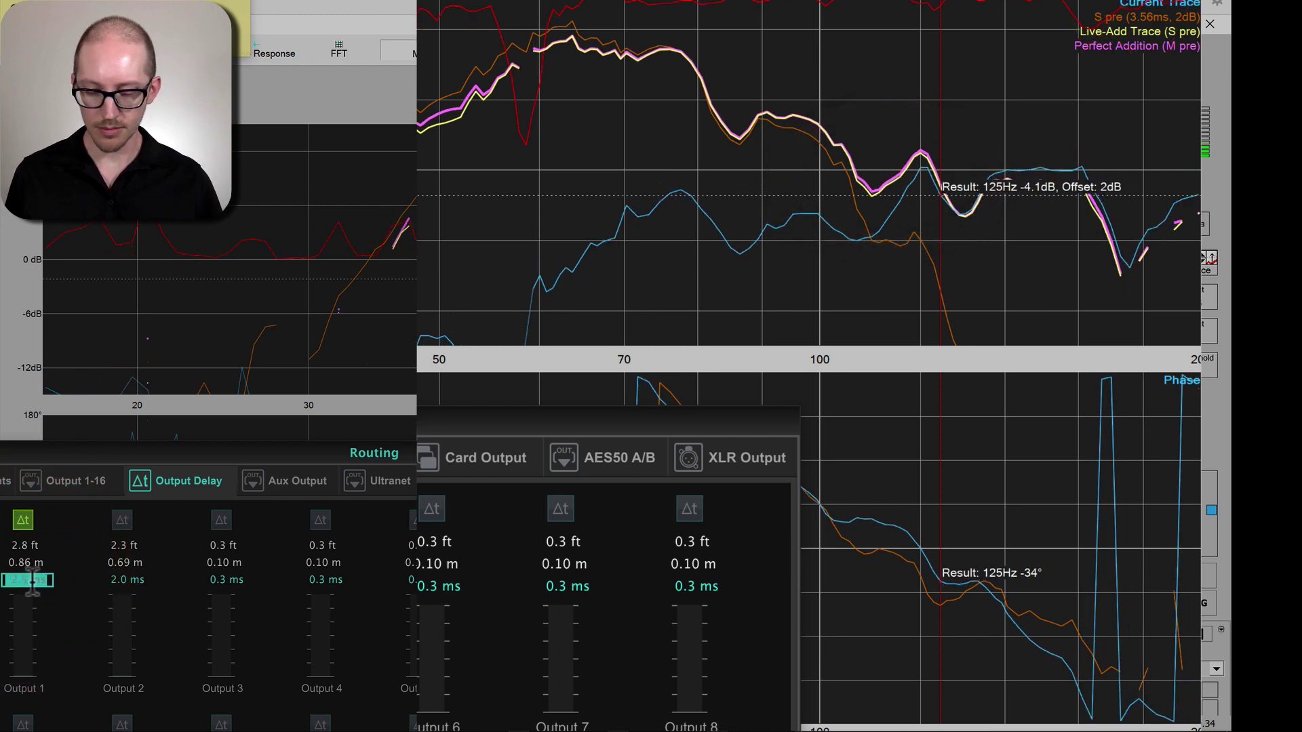
{"action": "type", "text": "2.7"}
{"action": "key", "text": "Return"}
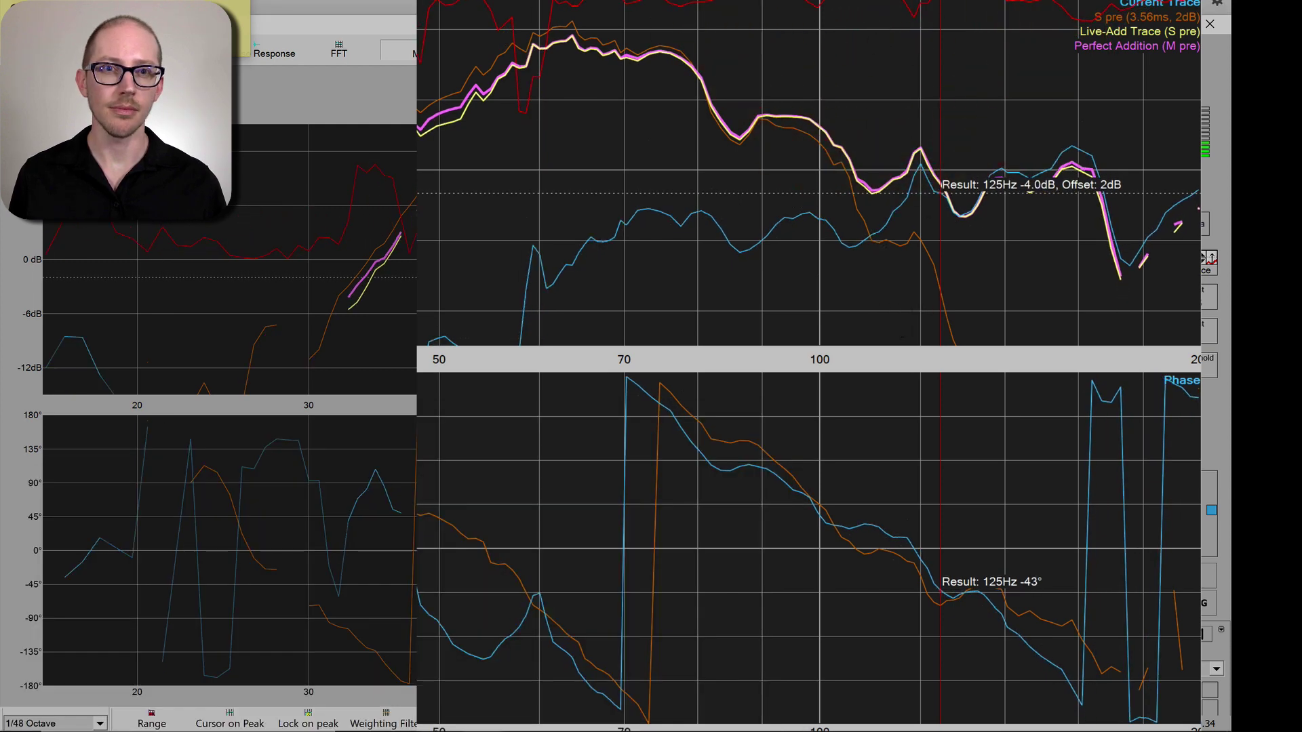
{"action": "left_click", "coordinate": [894, 3]}
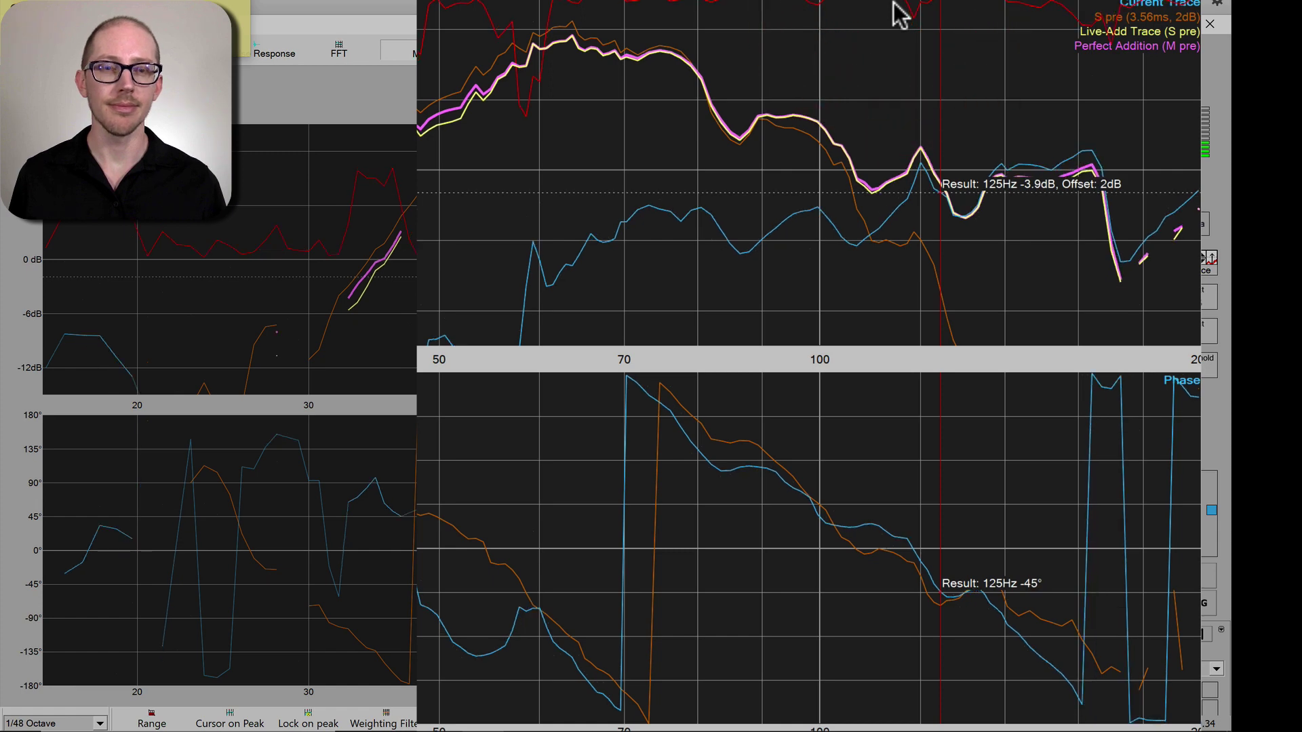
{"action": "key", "text": "space"}
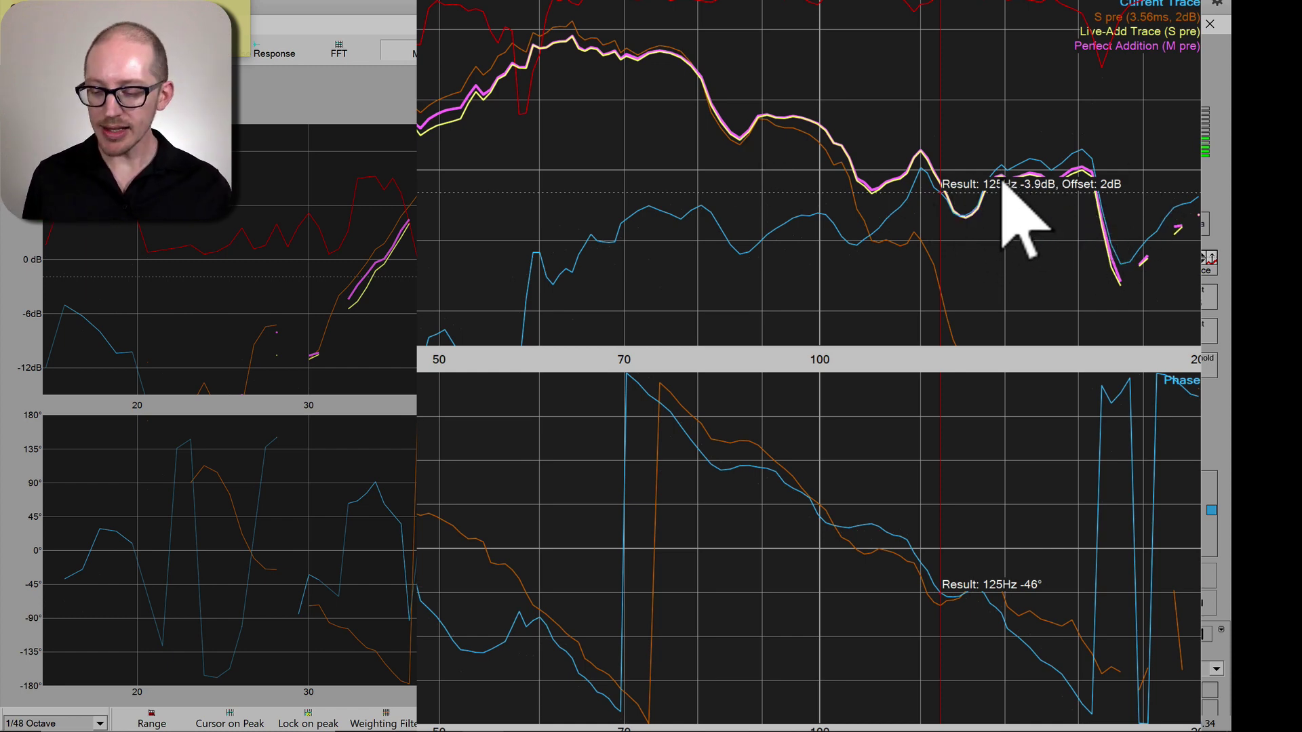
- Bring up the sticky note with the crossover range and phase calculation, then return to SATlive
{"action": "key", "text": "super+Tab"}
{"action": "key", "text": "super+Tab"}
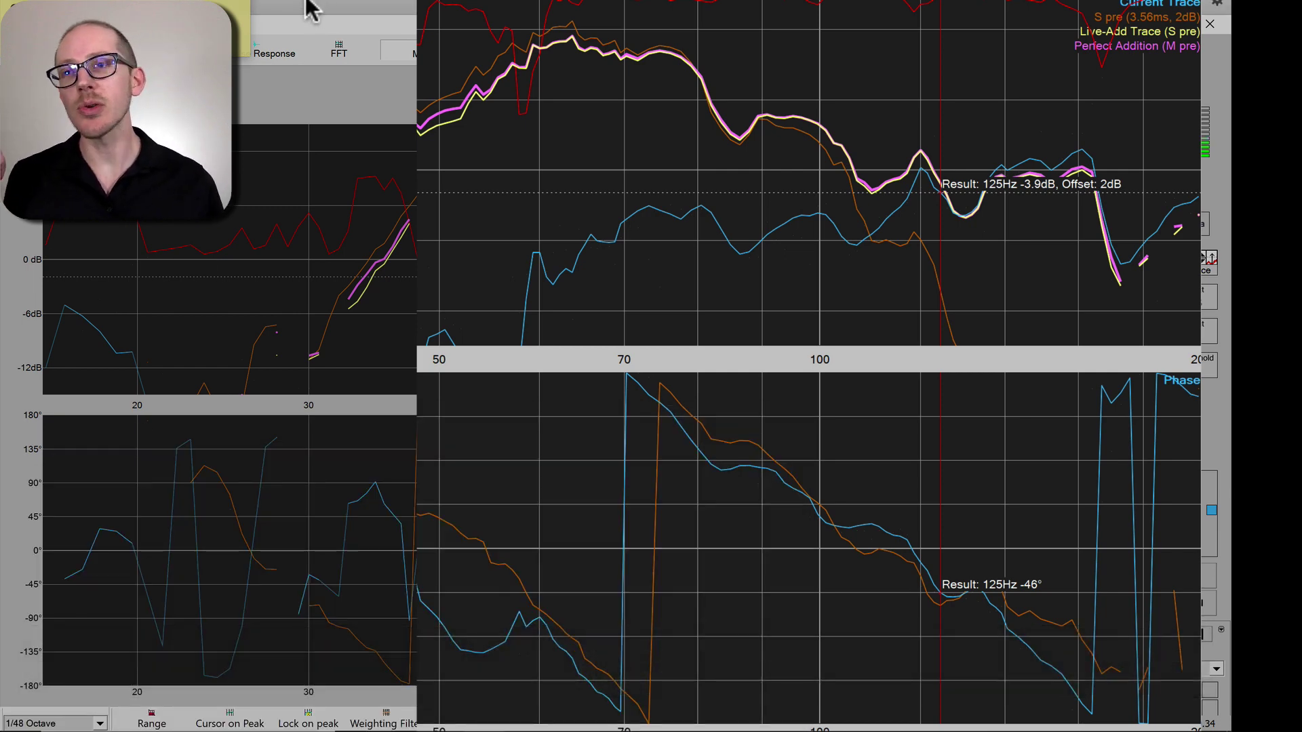
{"action": "left_click", "coordinate": [236, 40]}
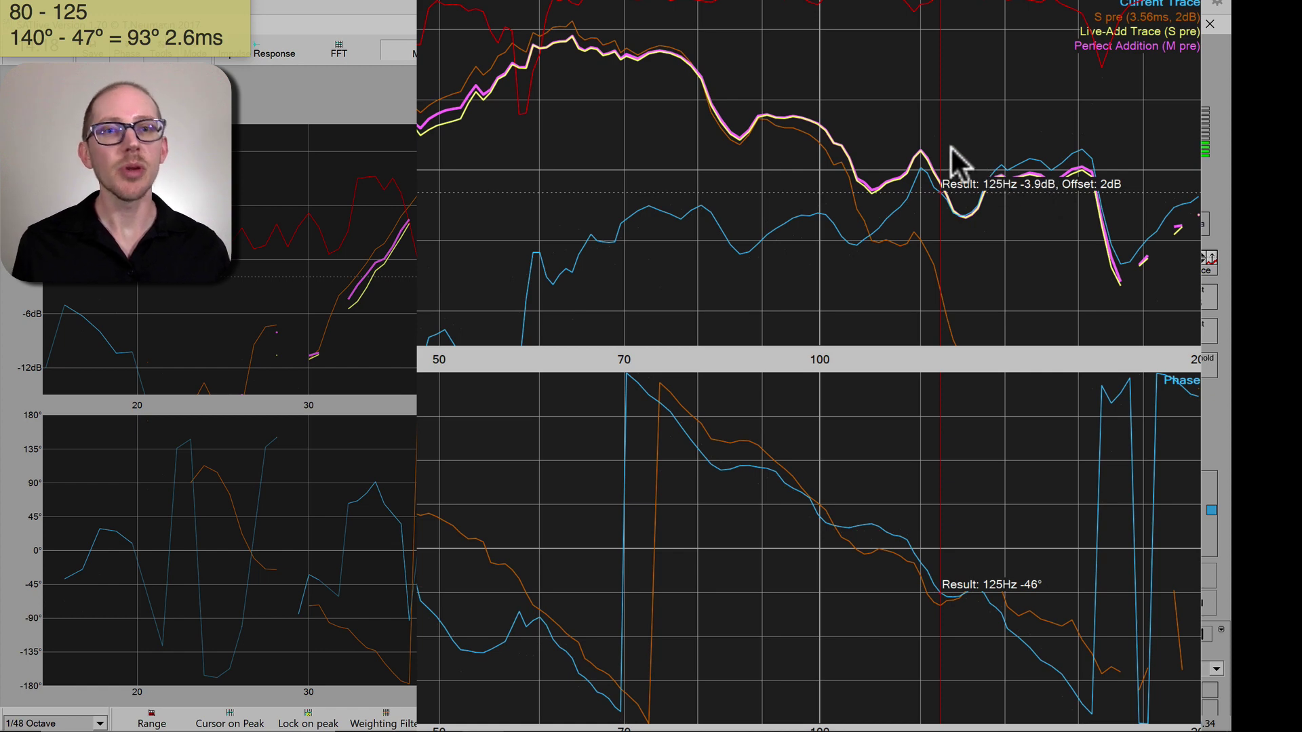
{"action": "left_click", "coordinate": [894, 3]}
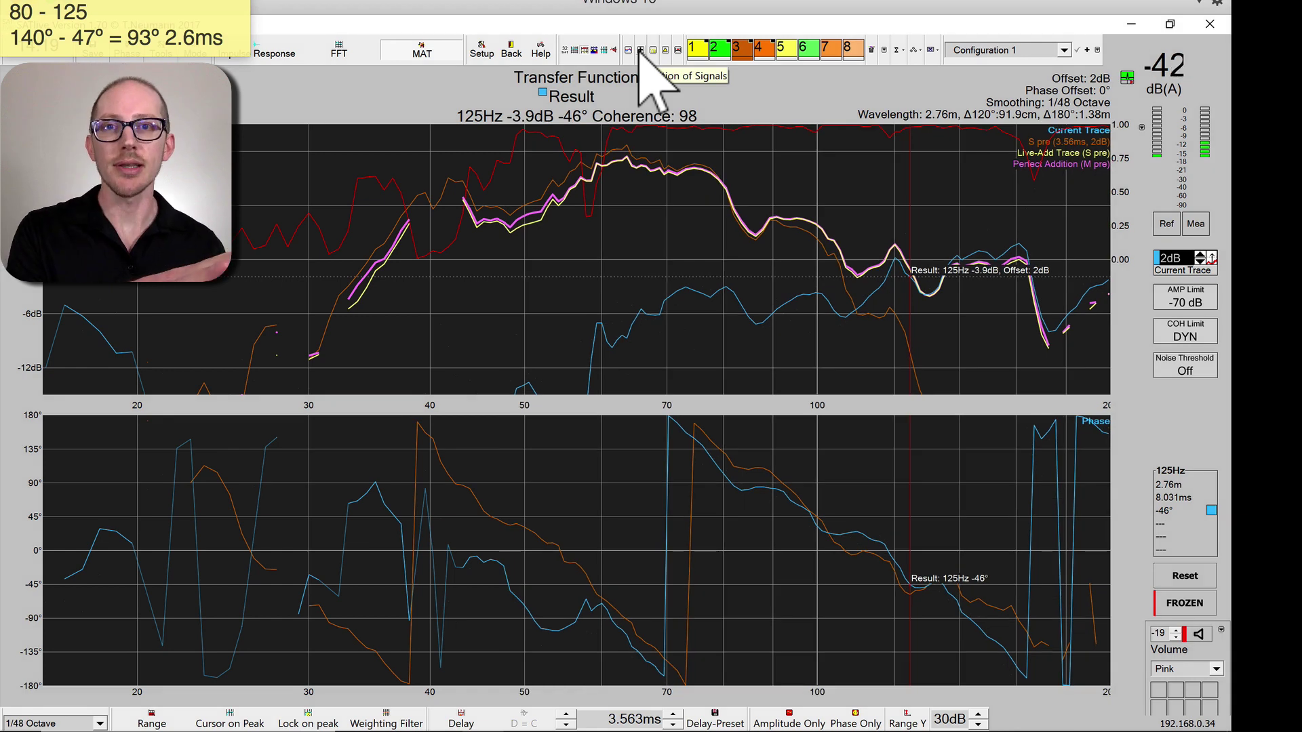
- Copy the Live-Add trace to the eighth QuickTrace slot
{"action": "left_click", "coordinate": [640, 51]}
{"action": "mouse_move", "coordinate": [696, 186]}
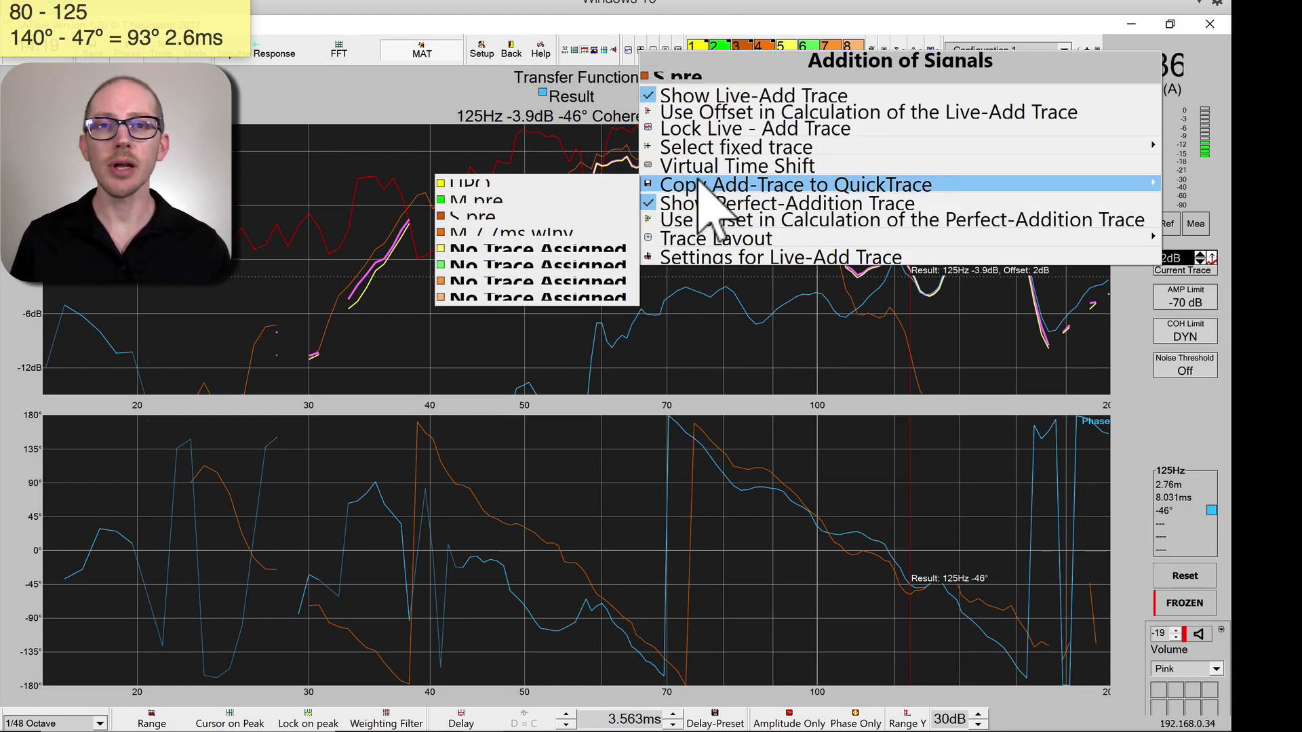
{"action": "left_click", "coordinate": [546, 298]}
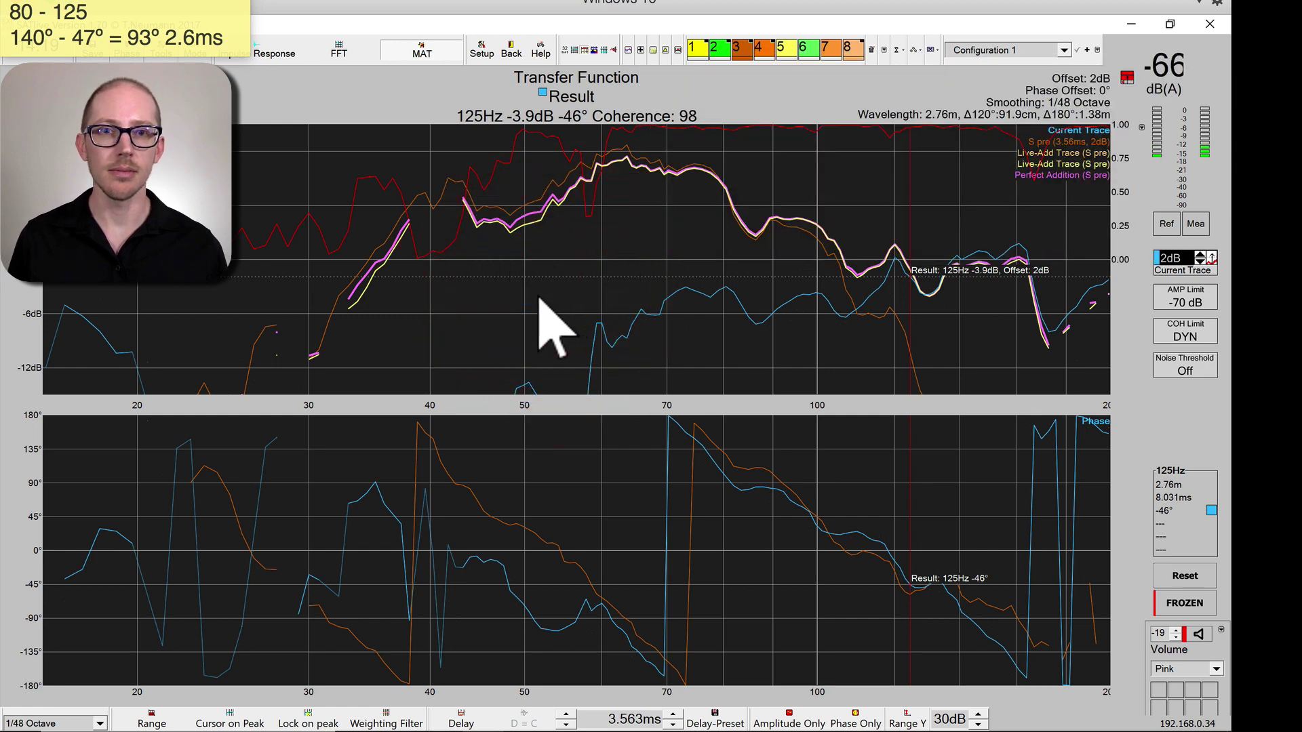
- Hide the Live-Add Trace and the Perfect-Addition Trace, leaving the stored copy on the graph
{"action": "left_click", "coordinate": [641, 51]}
{"action": "left_click", "coordinate": [641, 51]}
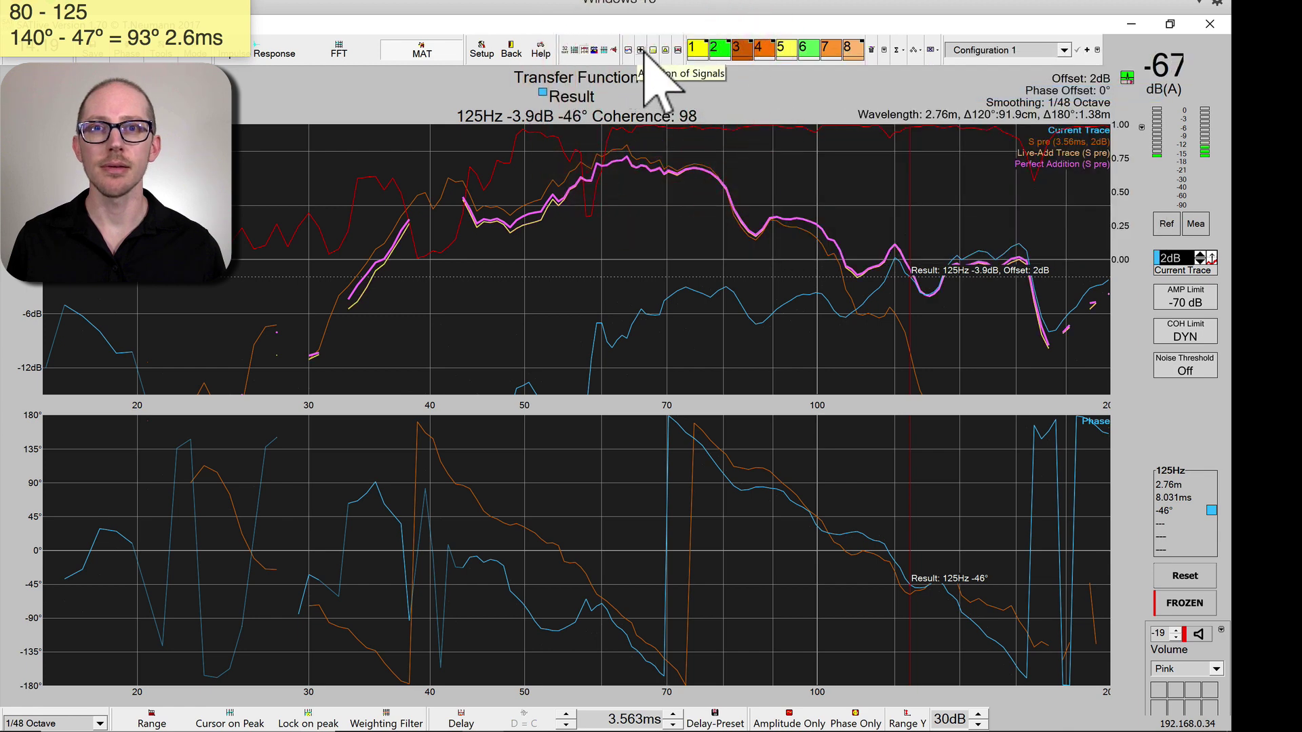
{"action": "left_click", "coordinate": [679, 201]}
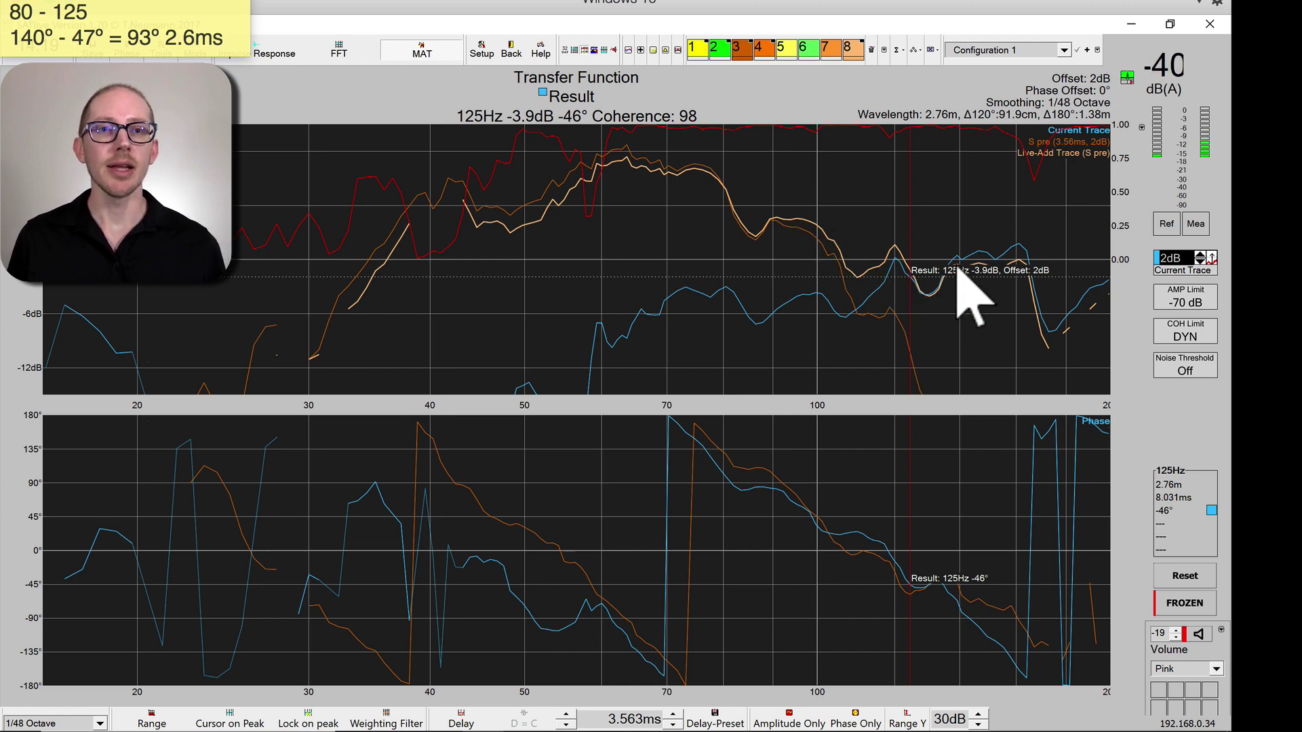
- Store the current main speaker trace in QuickTrace 4 and label it "M w2.7ms"
{"action": "left_click", "coordinate": [780, 252]}
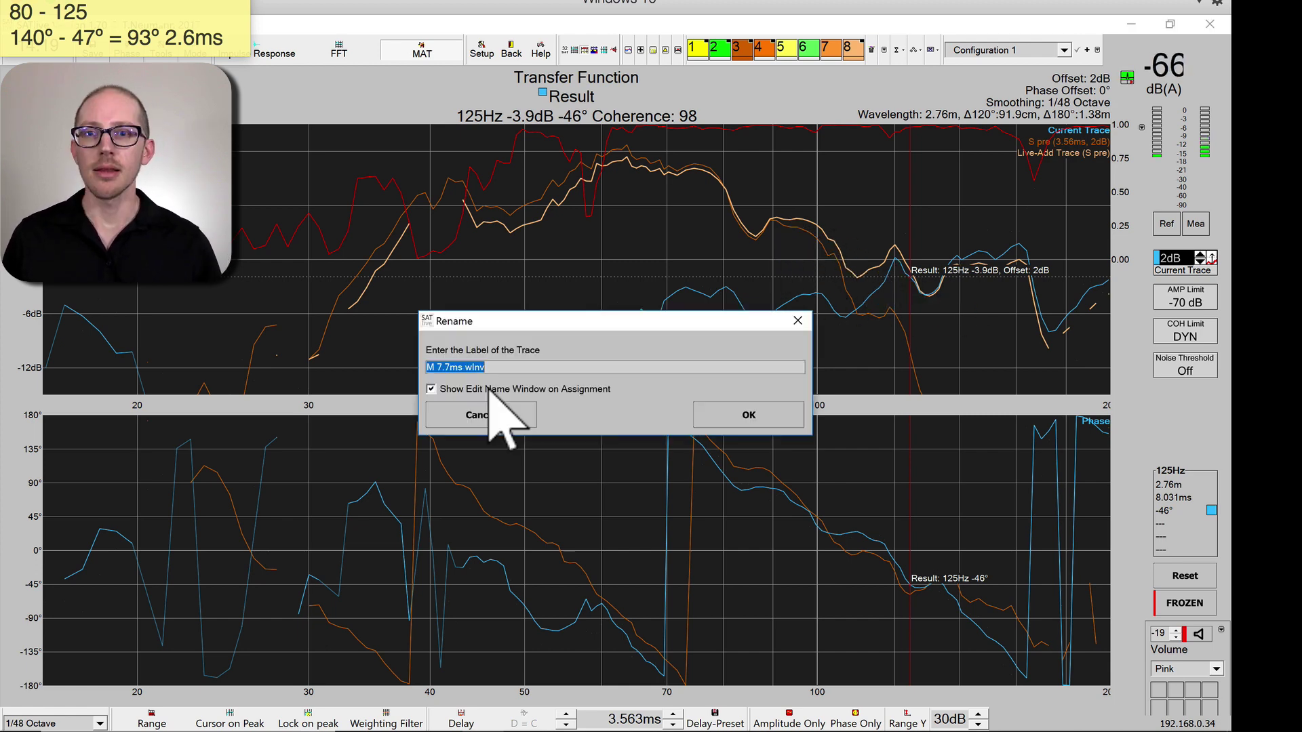
{"action": "type", "text": "M w"}
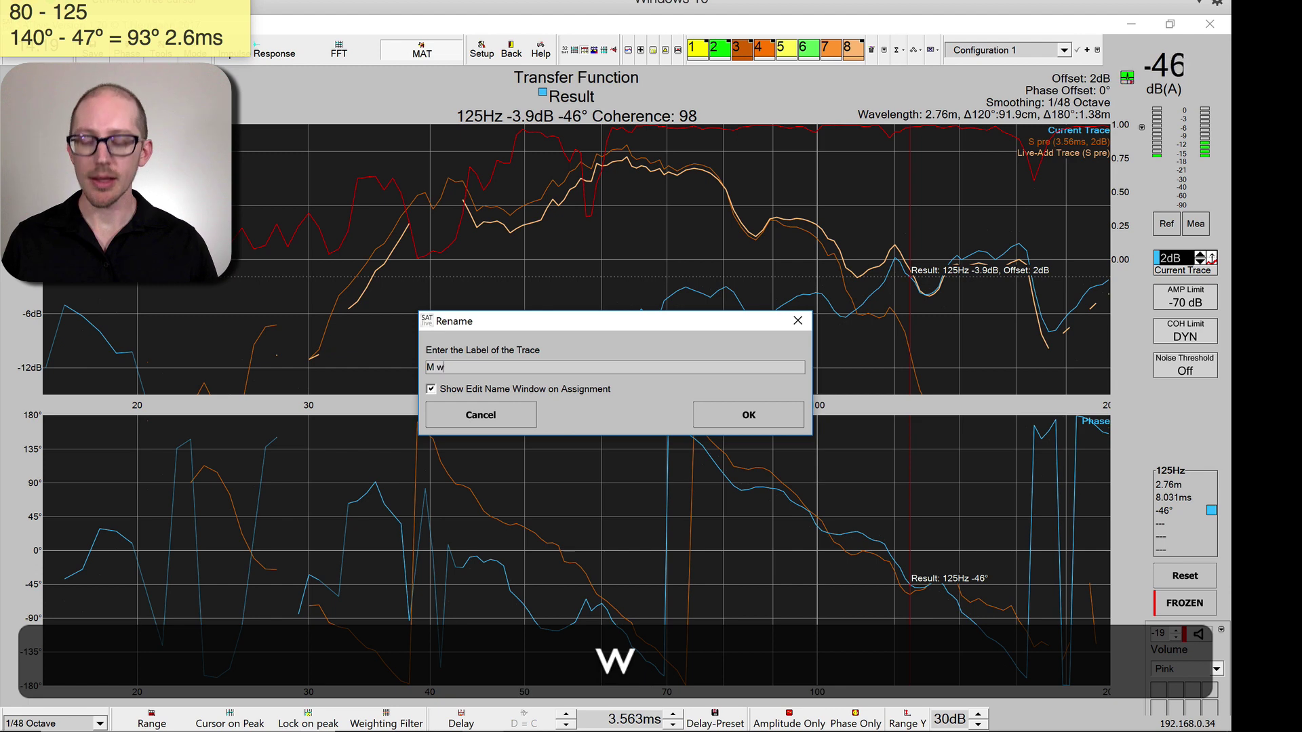
{"action": "type", "text": "2.7ms"}
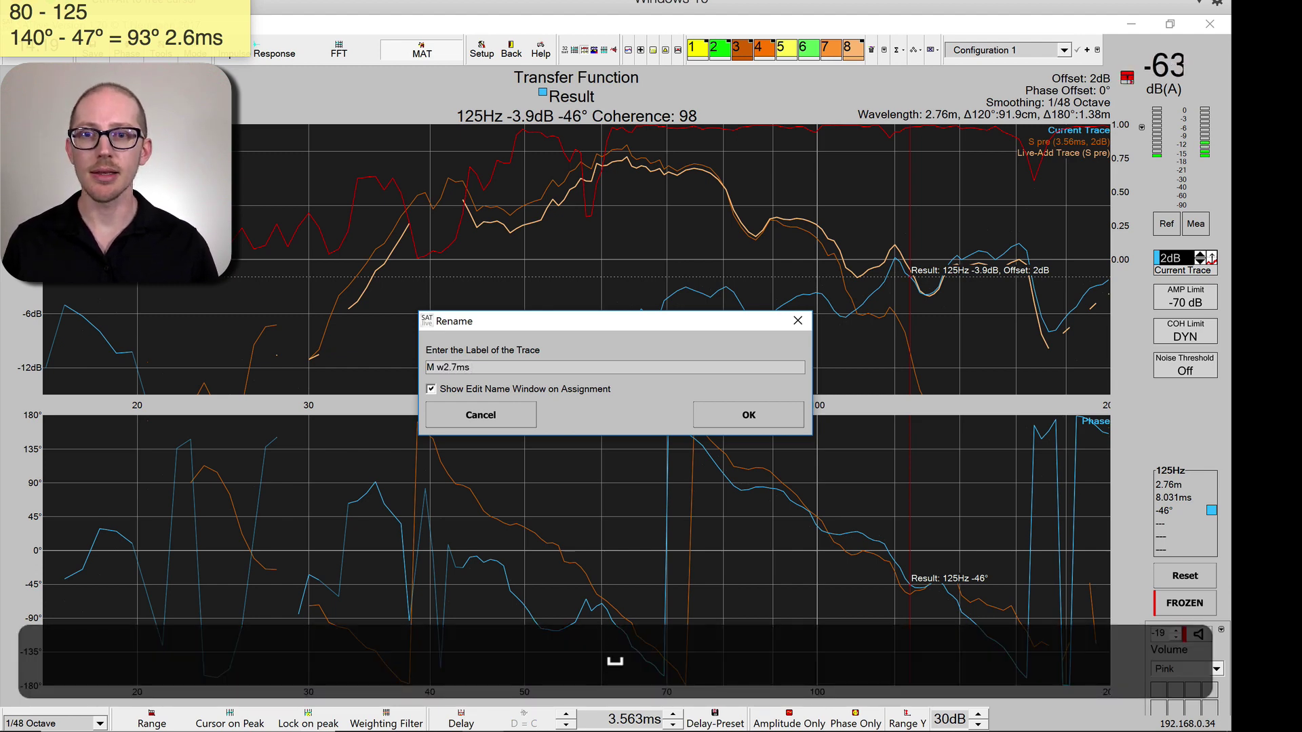
{"action": "key", "text": "Return"}
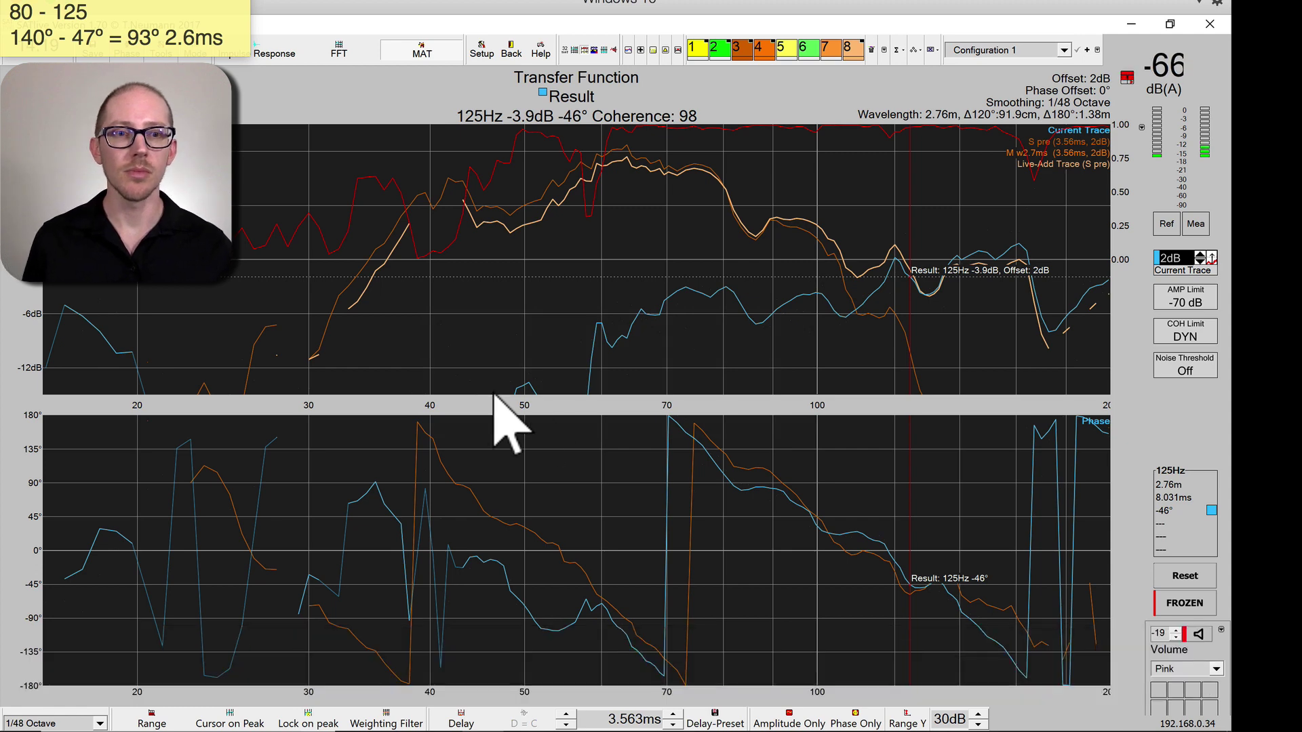
- Switch to X32 Edit and back to SATlive to measure the main speaker and subwoofer playing together
{"action": "key", "text": "super+Tab"}
{"action": "key", "text": "super+Tab"}
{"action": "key", "text": "Tab"}
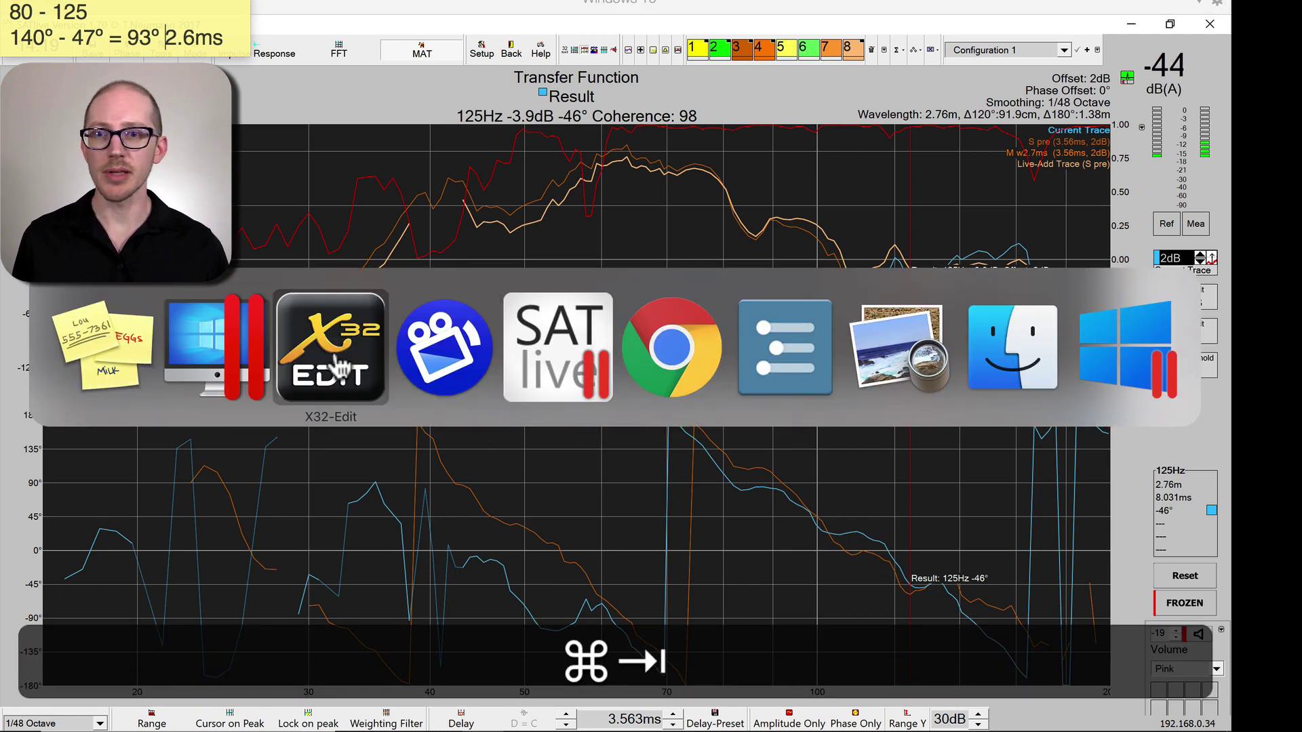
{"action": "key", "text": "super+Tab"}
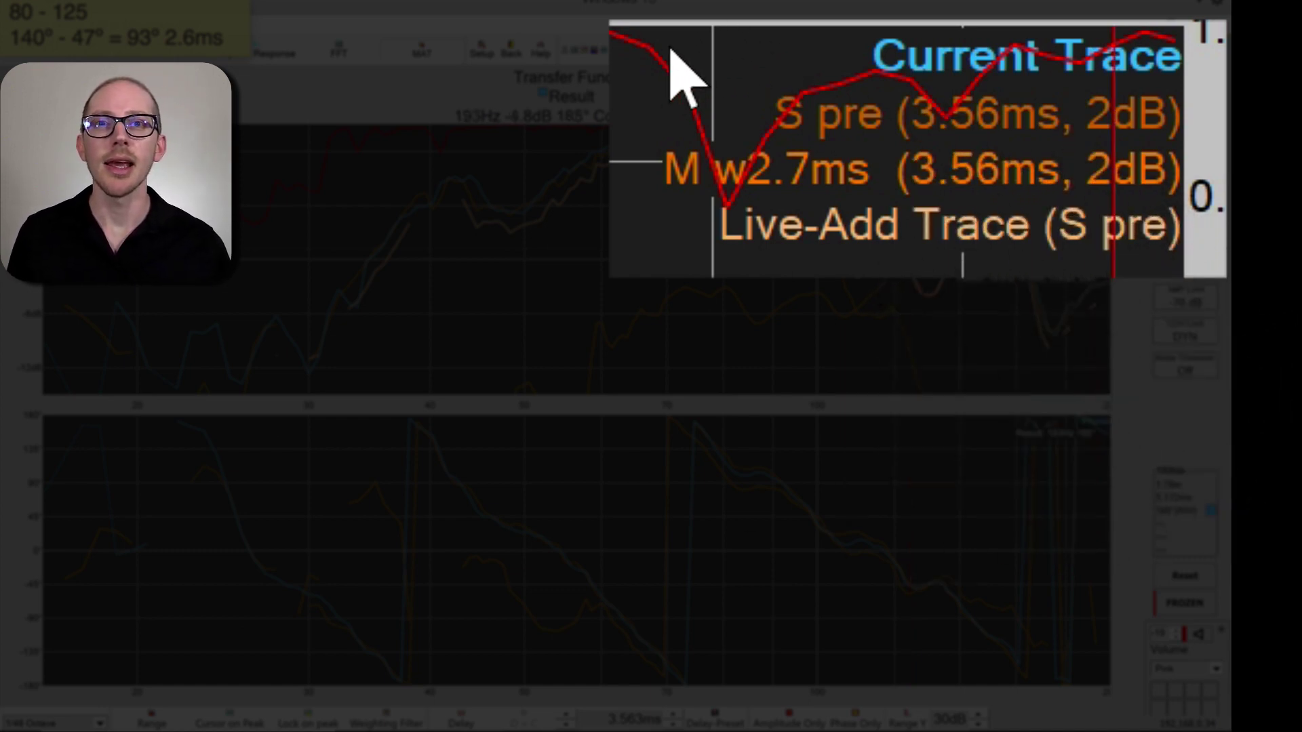
{"action": "right_click", "coordinate": [698, 131]}
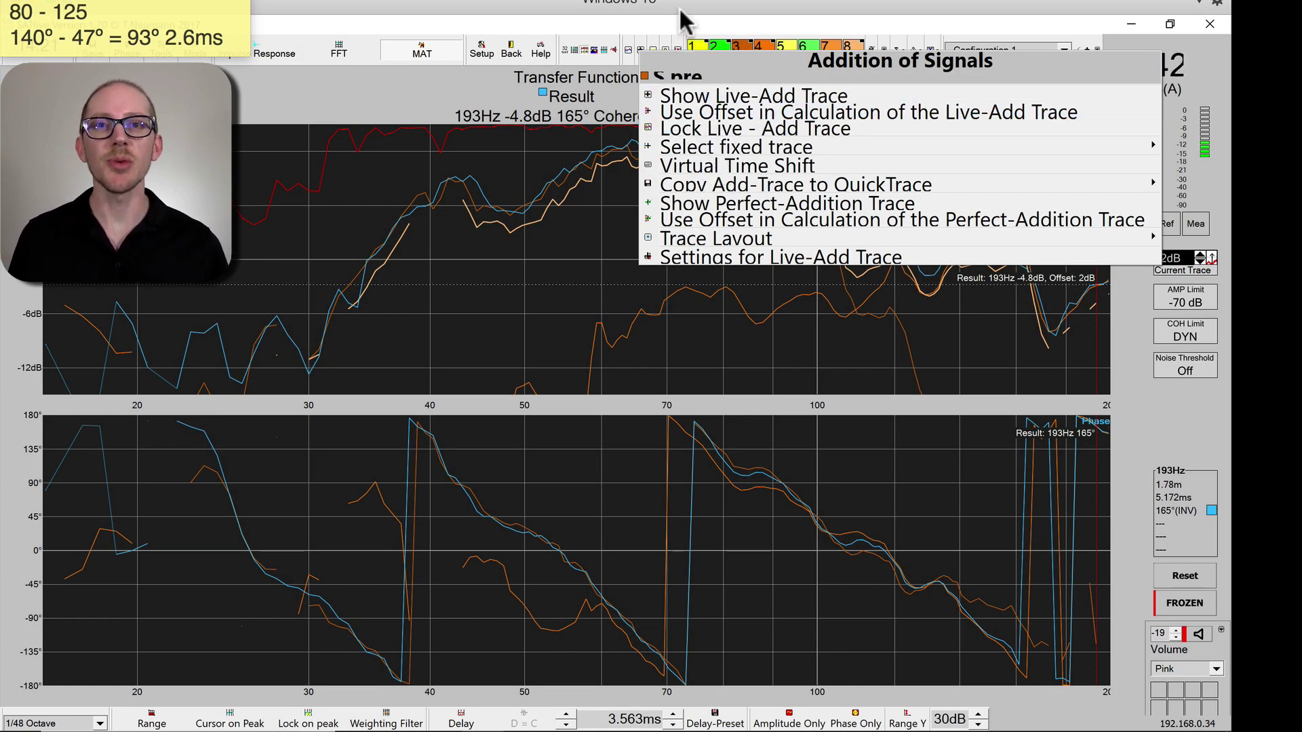
{"action": "right_click", "coordinate": [1150, 422]}
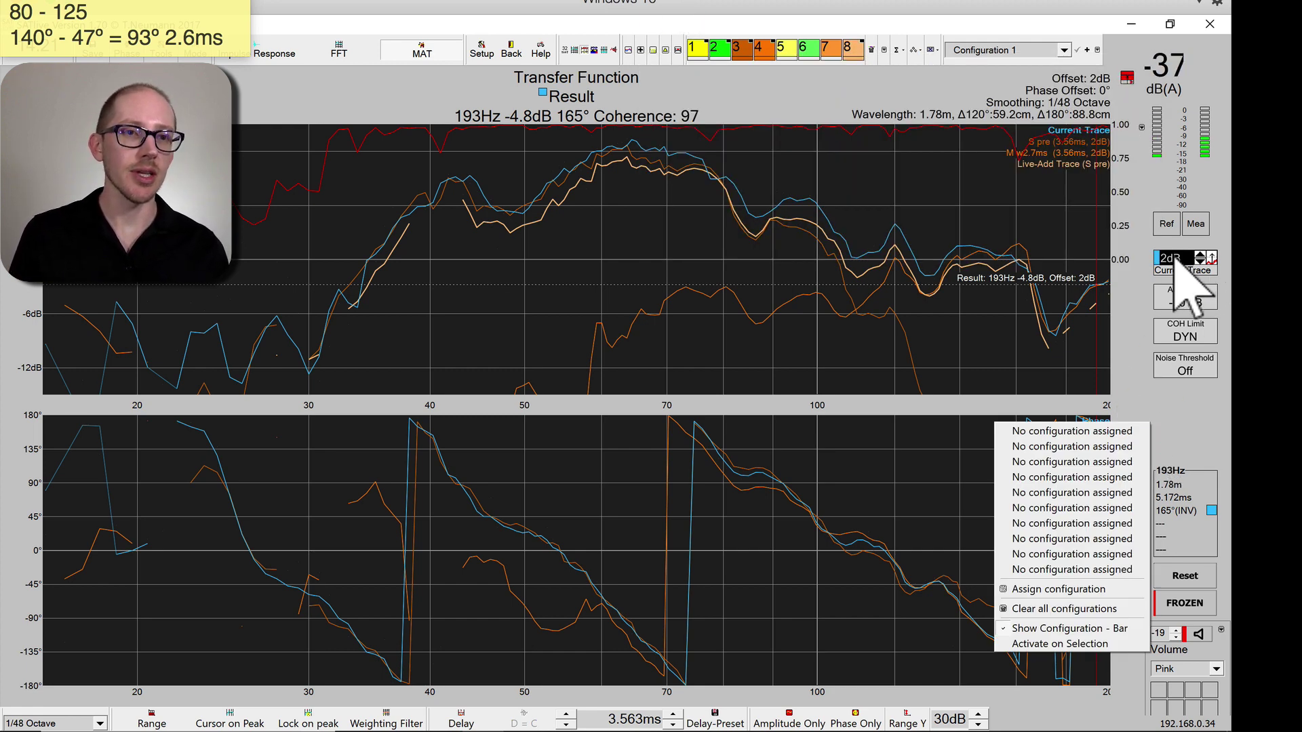
- Place the cursor at 110 Hz, then select the stored Live-Add trace and set its offset to 2 dB
{"action": "left_click", "coordinate": [859, 267]}
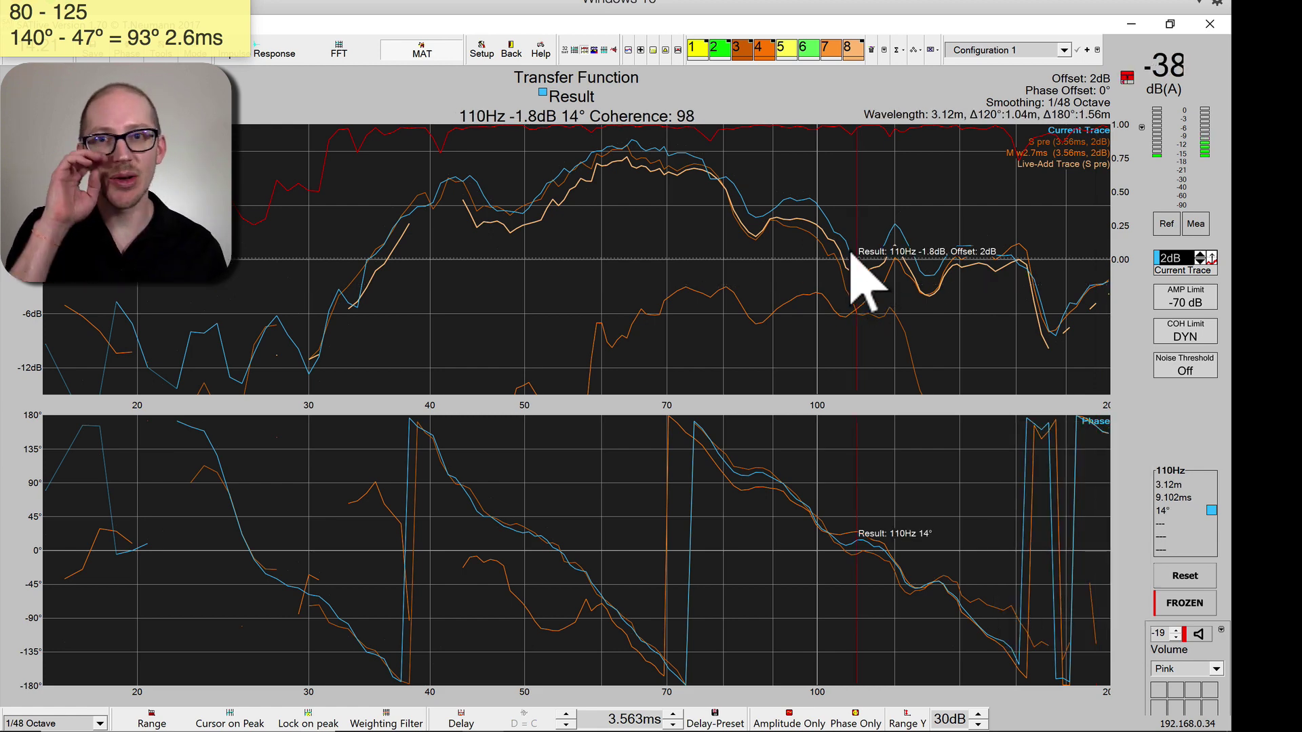
{"action": "key", "text": "t"}
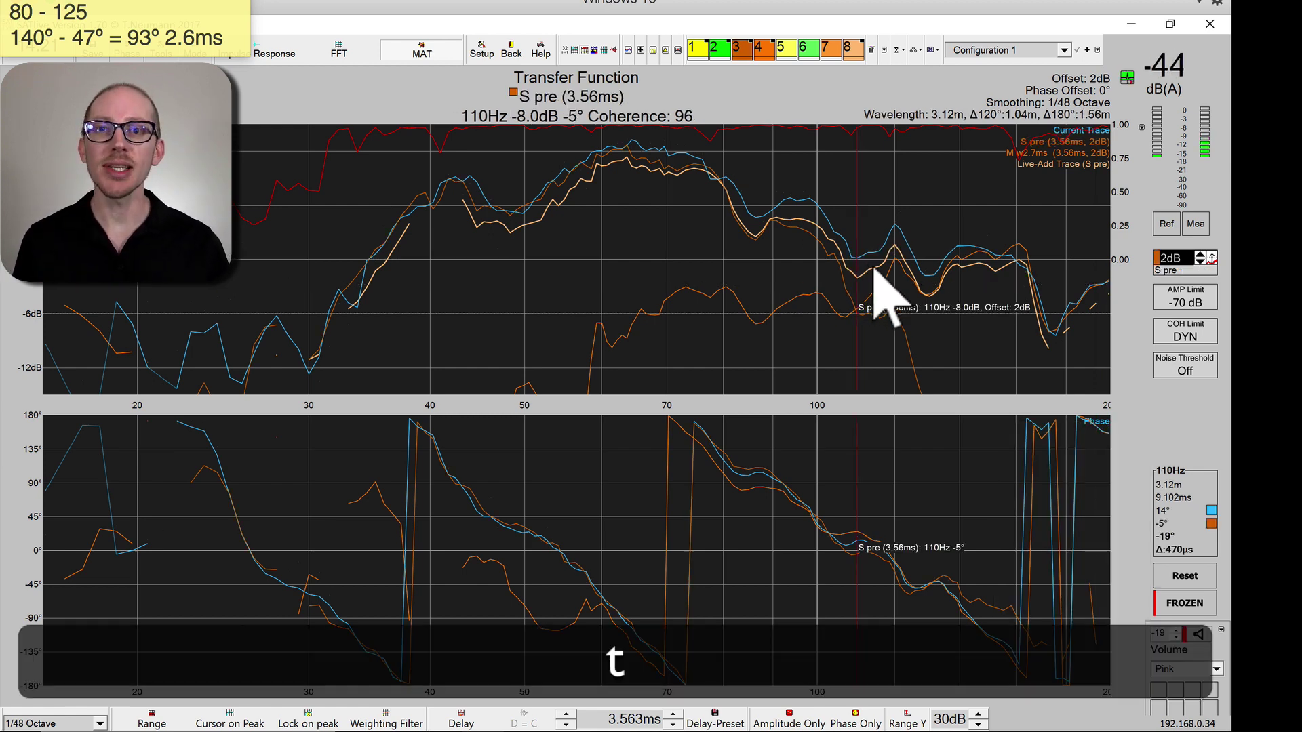
{"action": "key", "text": "t"}
{"action": "key", "text": "t"}
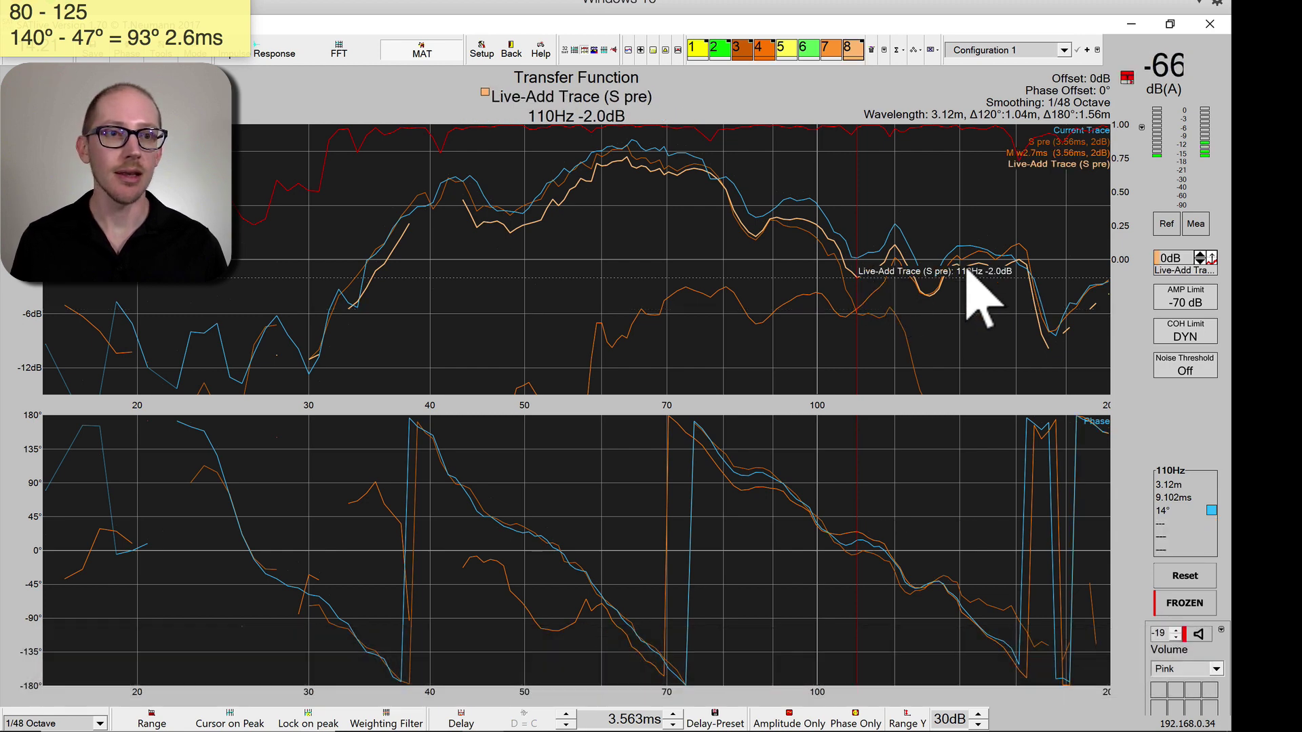
{"action": "left_click", "coordinate": [1199, 255]}
{"action": "left_click", "coordinate": [1199, 254]}
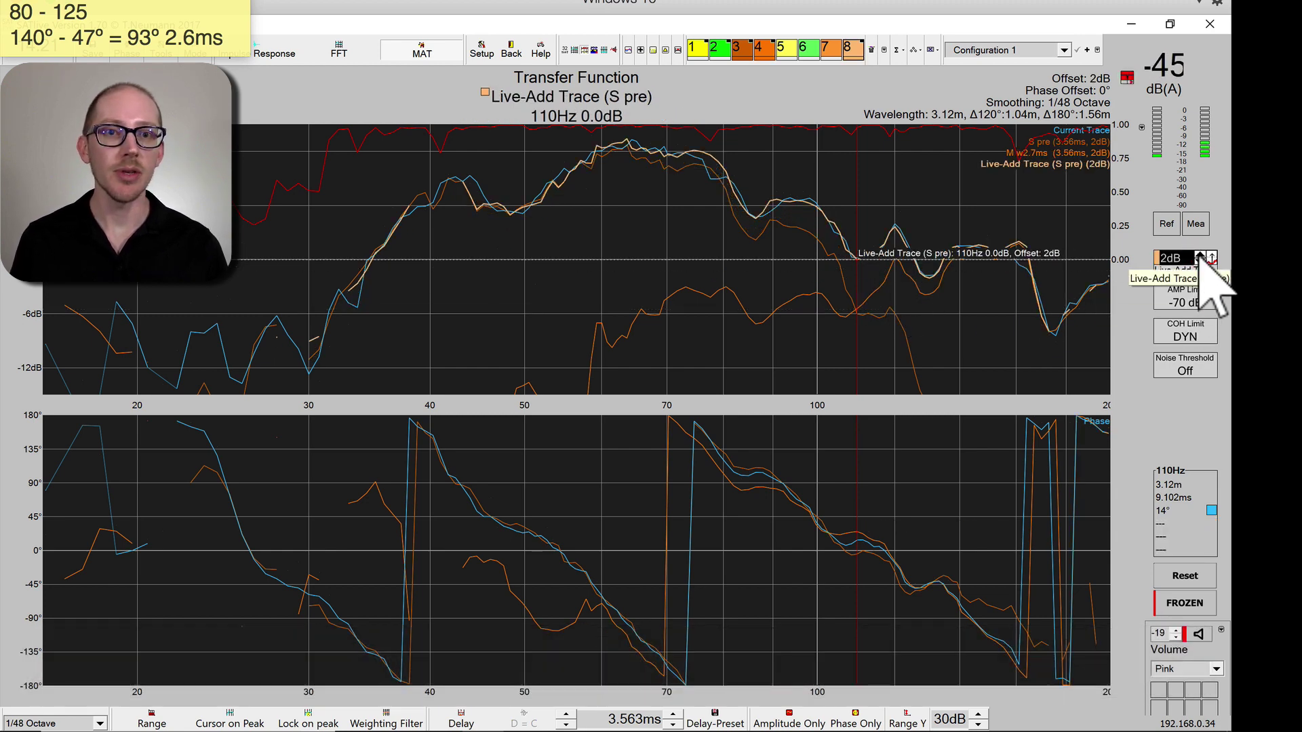